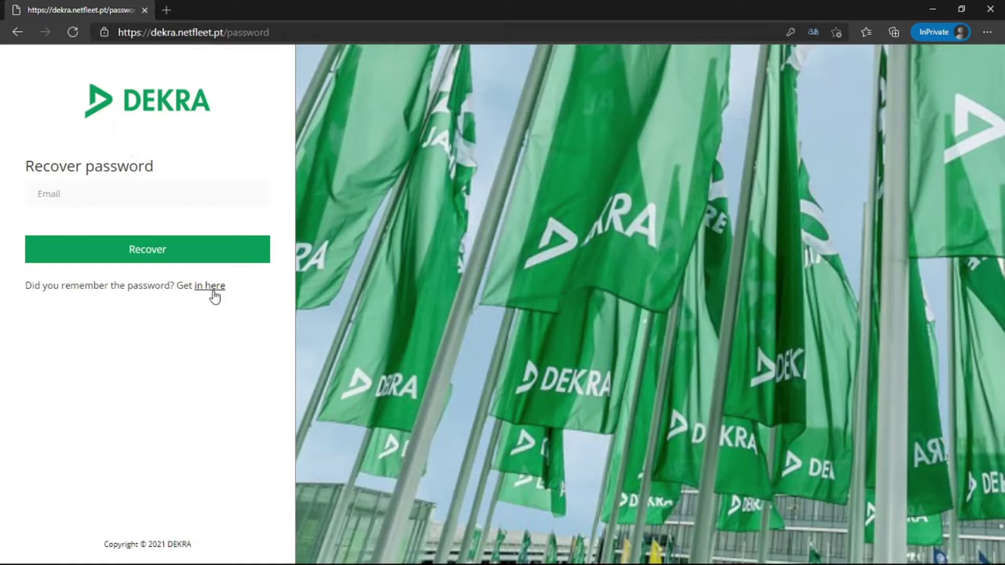
- Go from password recovery to the login page, open the new account registration form and review its fields and terms acceptance
left_click(214, 296)
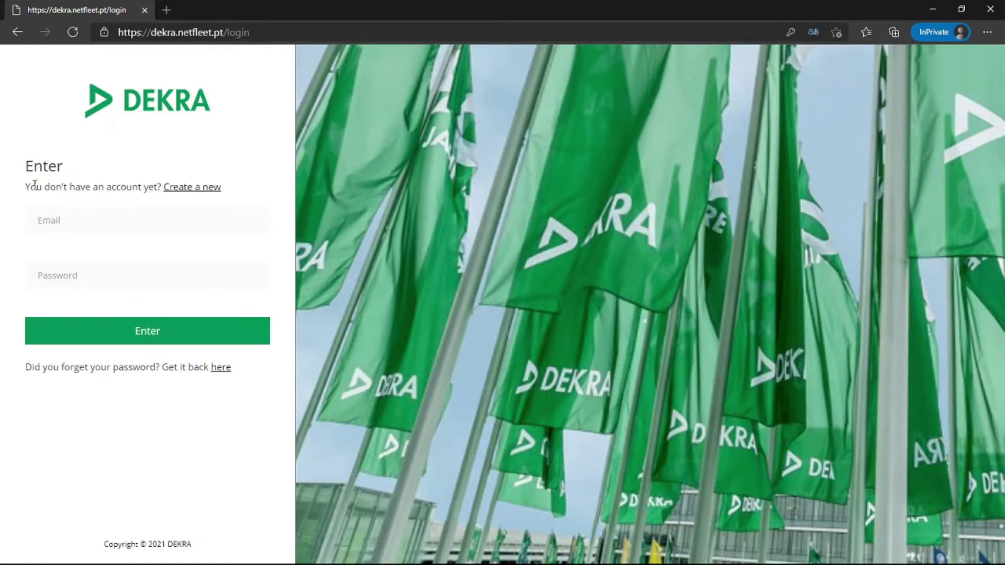
left_click_drag(35, 185, 149, 188)
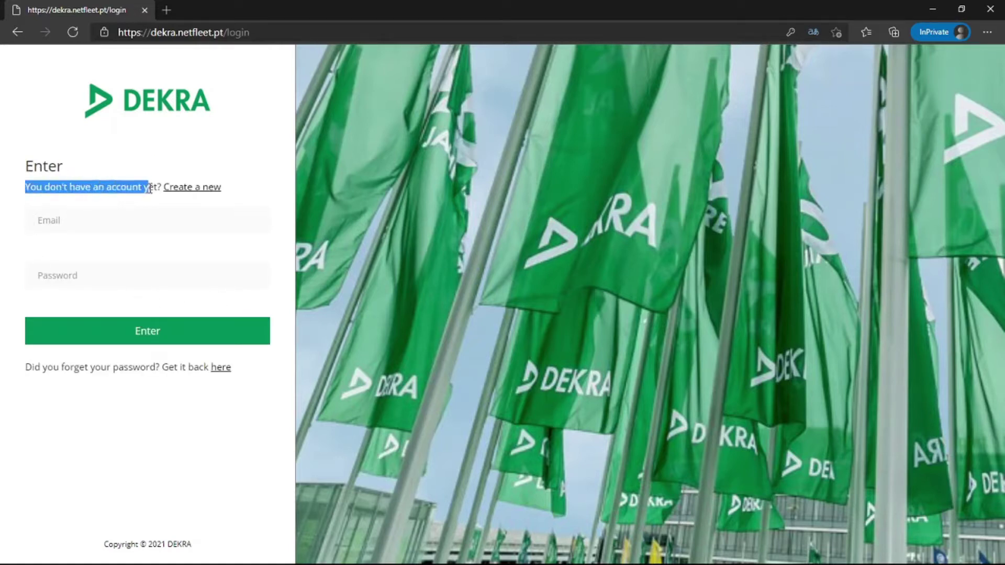
left_click(196, 195)
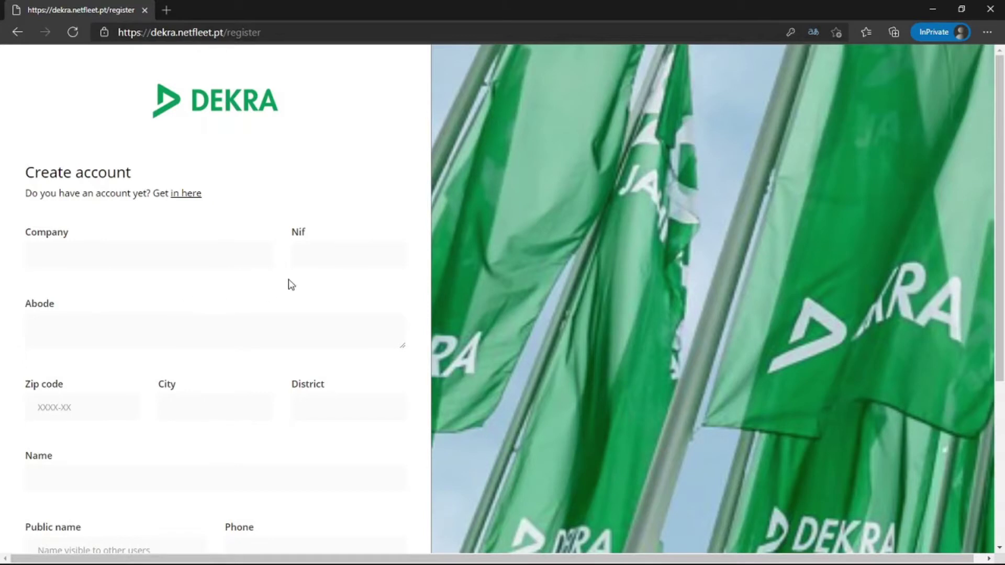
scroll(322, 258, "down", 2)
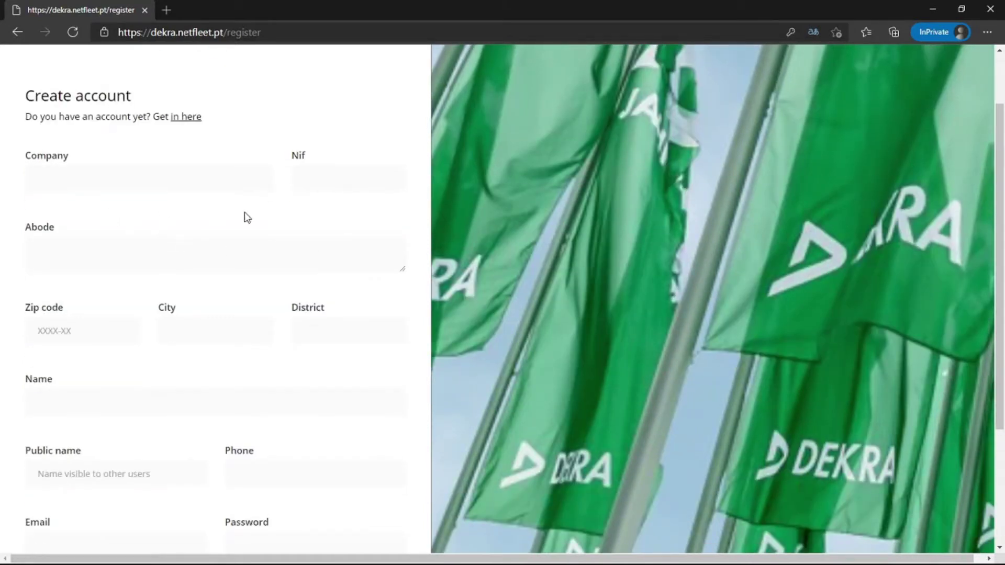
scroll(68, 310, "down", 4)
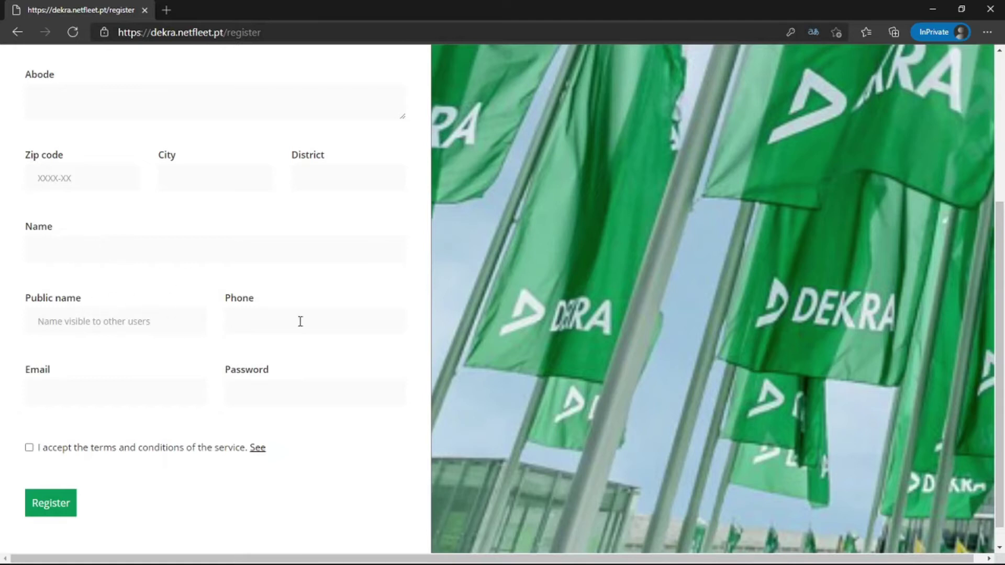
scroll(283, 319, "down", 1)
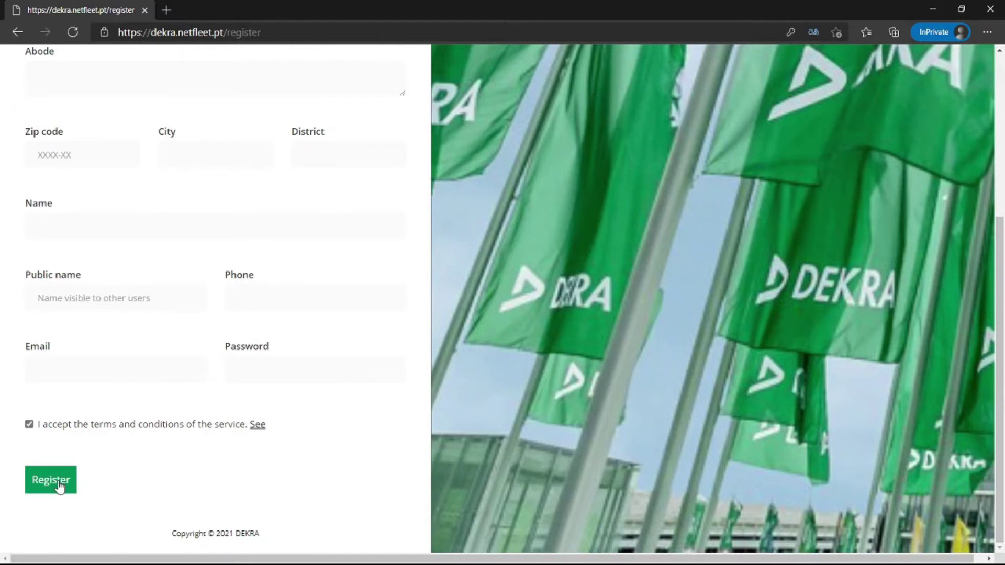
- Return to the login page and sign in with the saved account e-mail and password
left_click(18, 33)
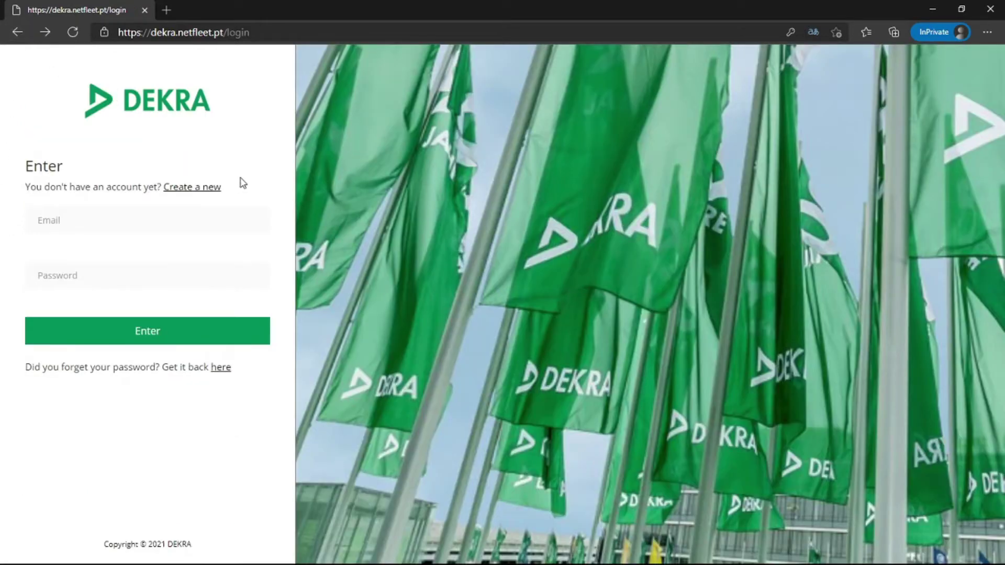
left_click(182, 217)
left_click(154, 253)
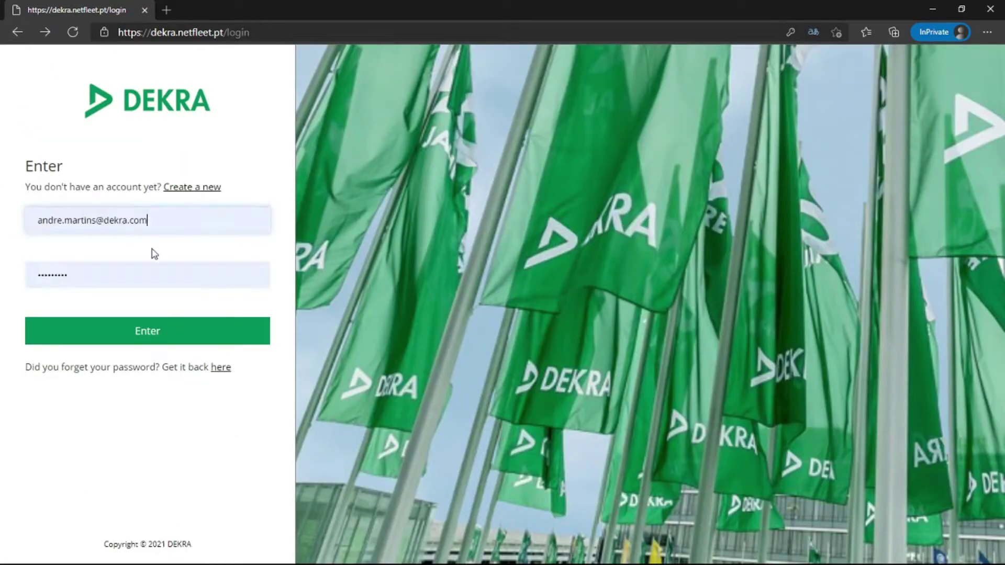
left_click(128, 338)
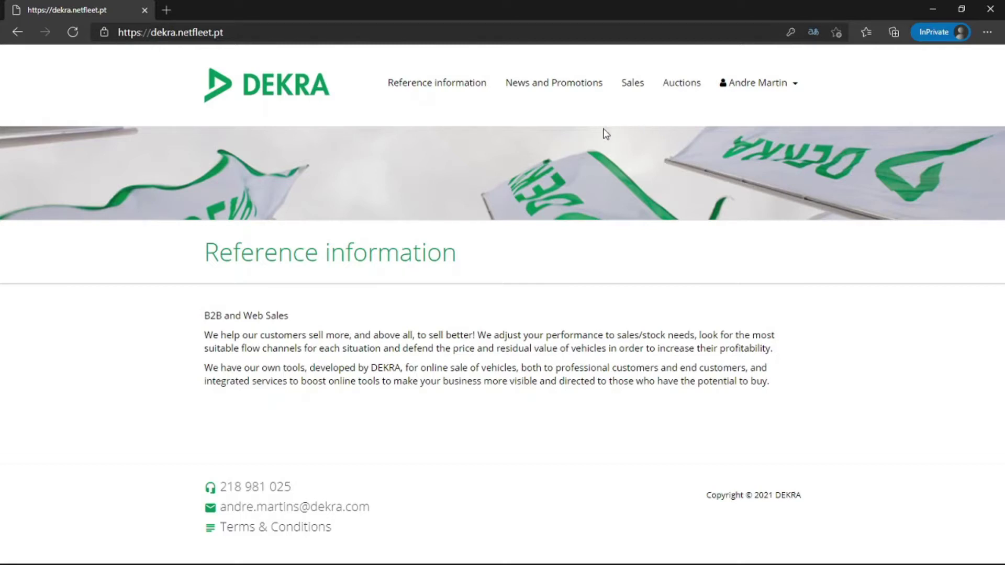
- Open News and Promotions and read through the Ongoing Auctions and Vehicles available for Collaborator entries
left_click(547, 92)
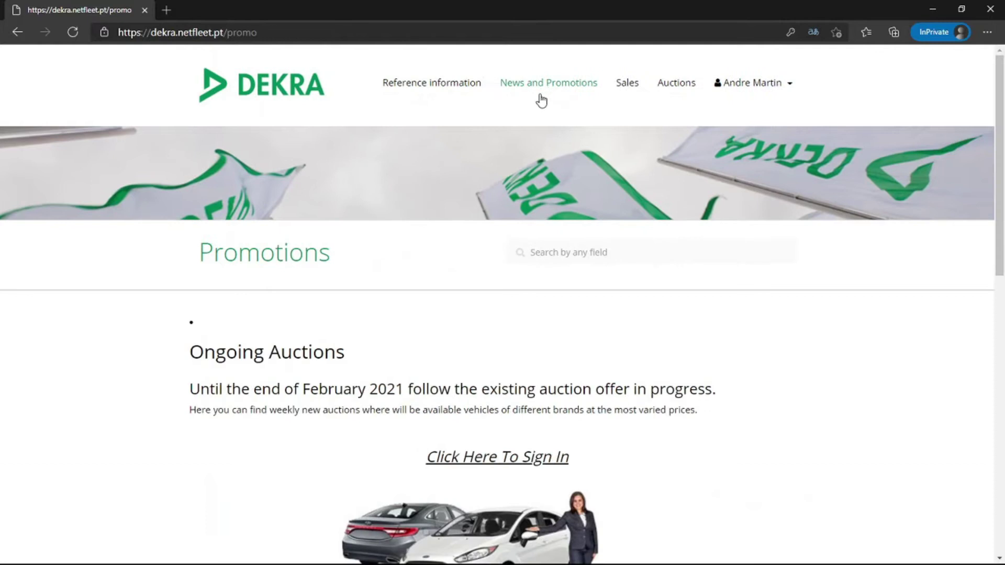
scroll(139, 239, "down", 3)
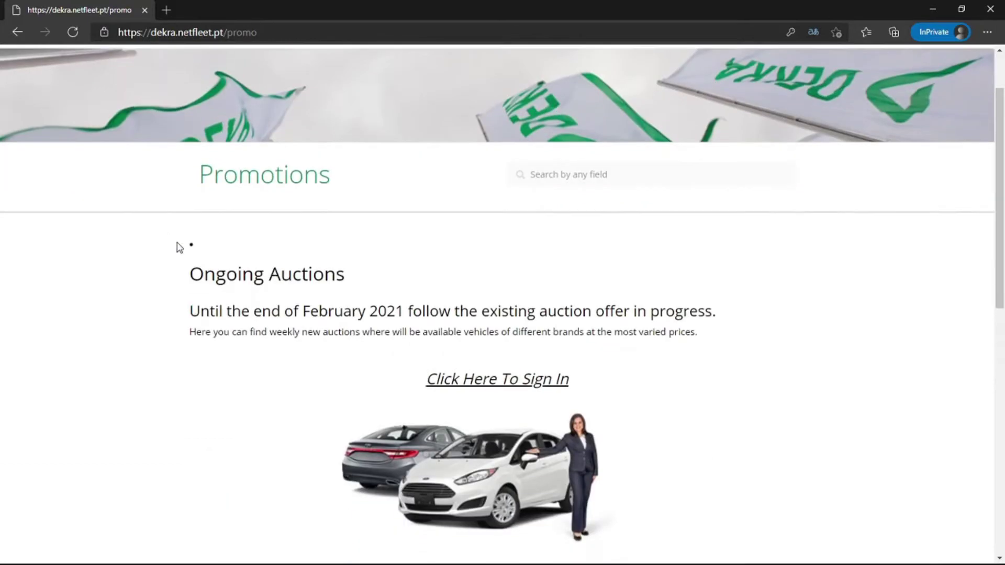
scroll(146, 259, "down", 7)
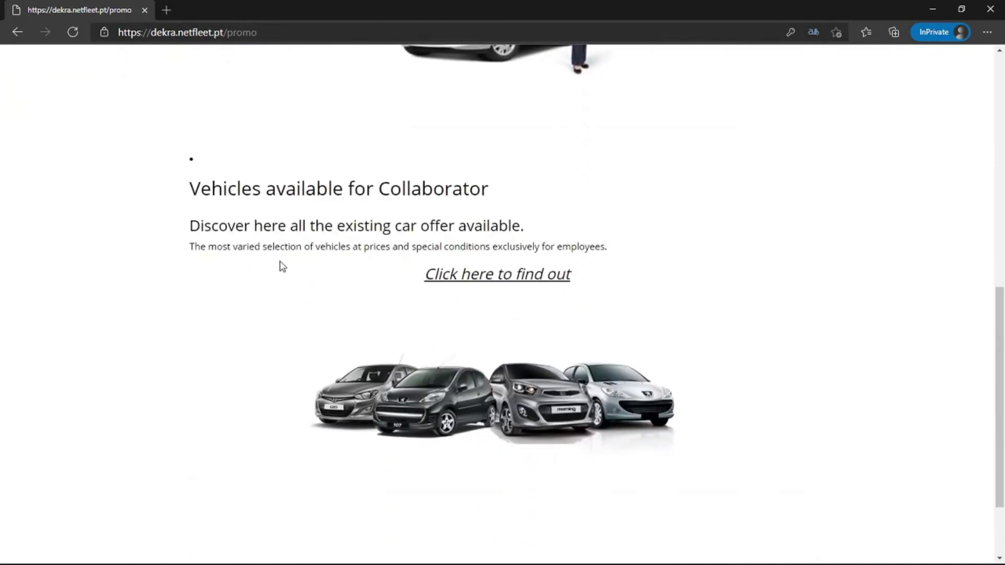
scroll(277, 264, "up", 6)
scroll(278, 264, "up", 2)
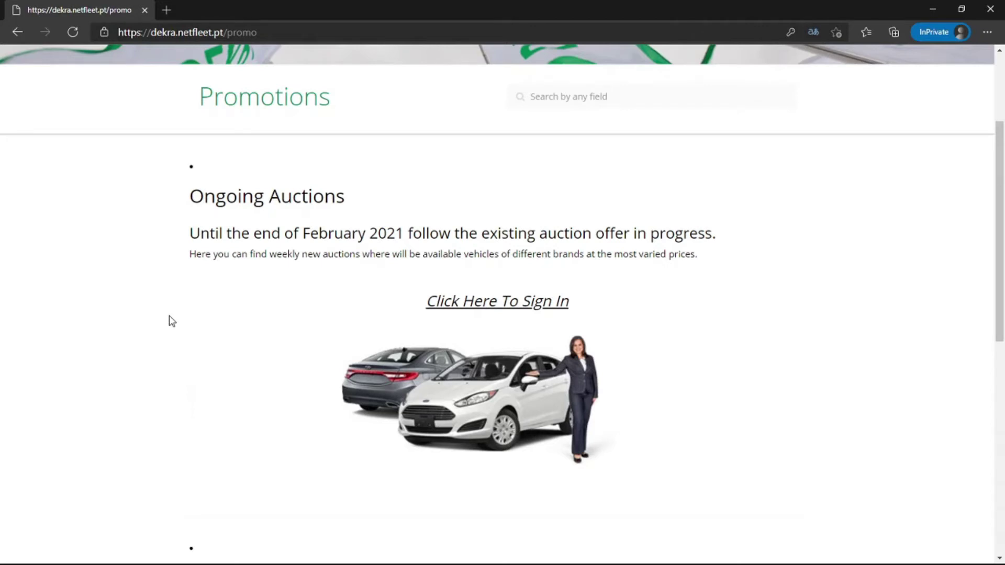
scroll(172, 320, "down", 6)
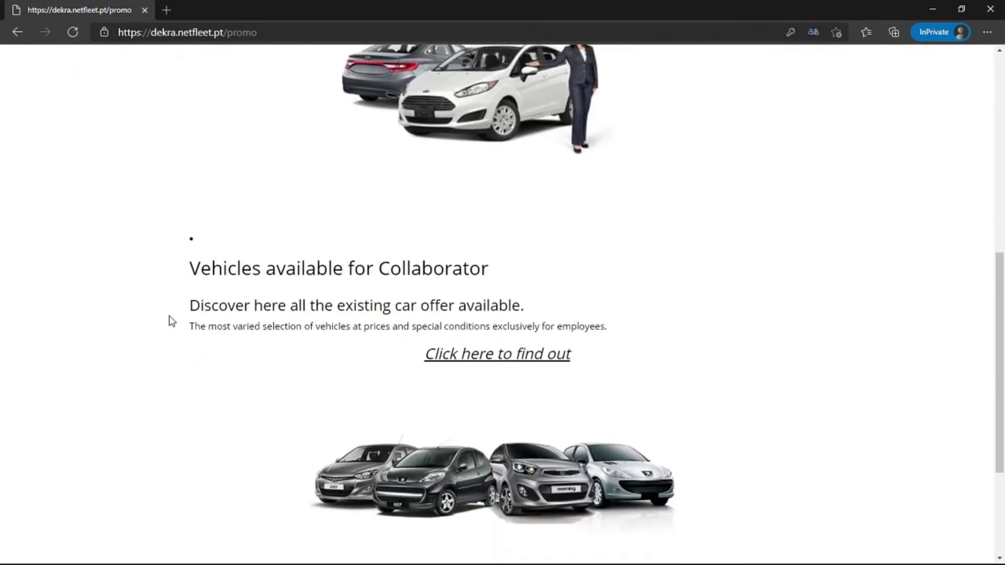
scroll(172, 318, "up", 2)
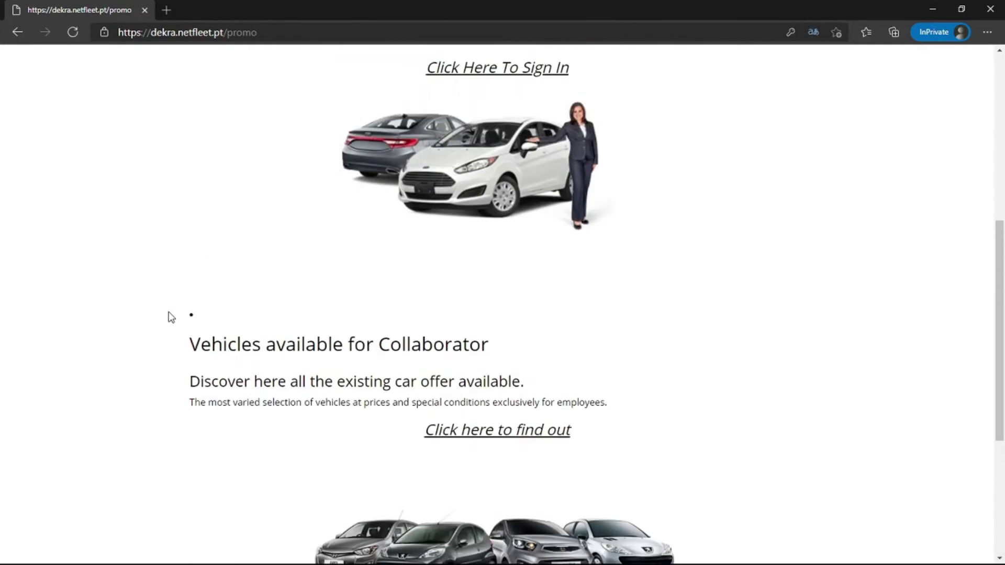
scroll(172, 317, "up", 3)
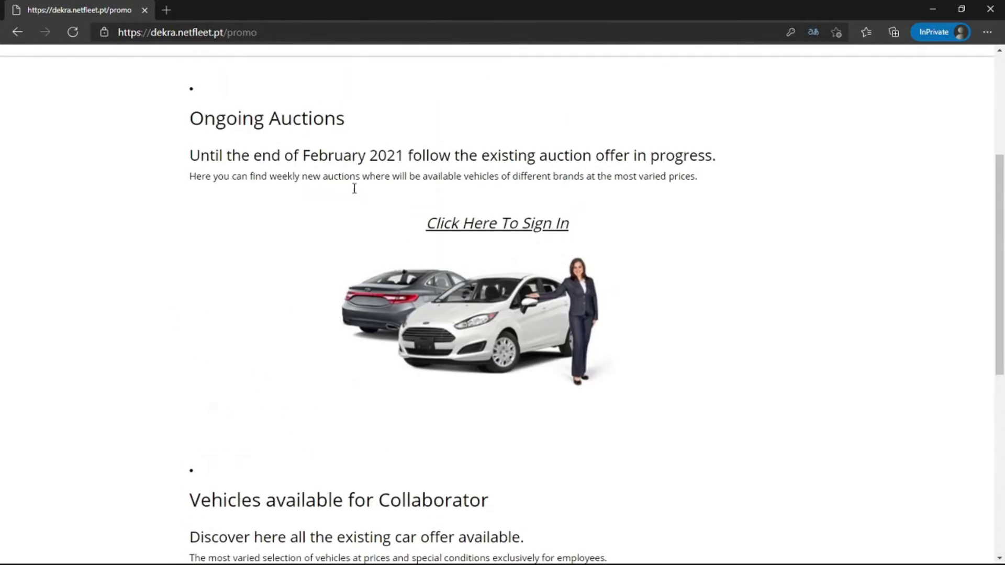
scroll(417, 276, "down", 7)
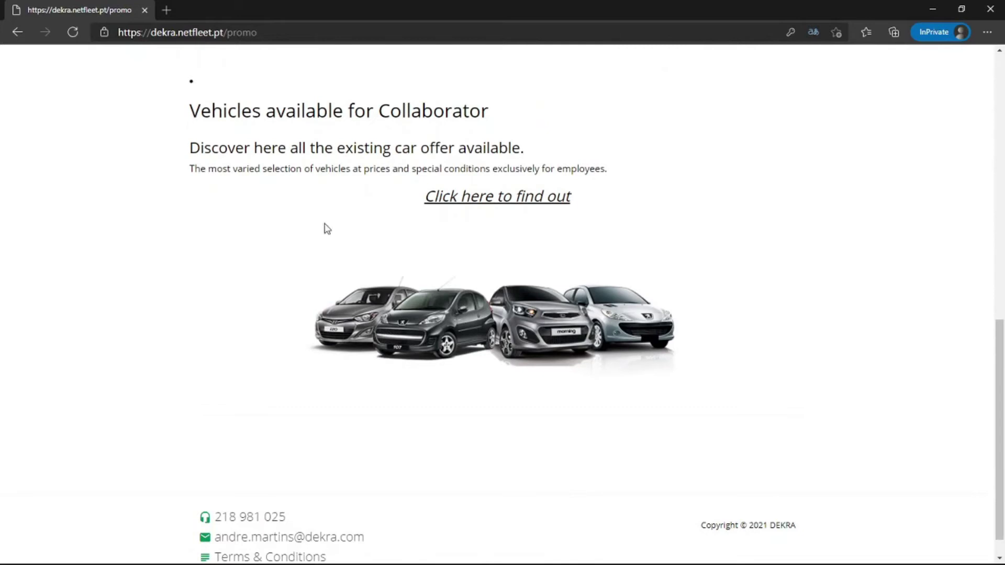
scroll(513, 251, "up", 12)
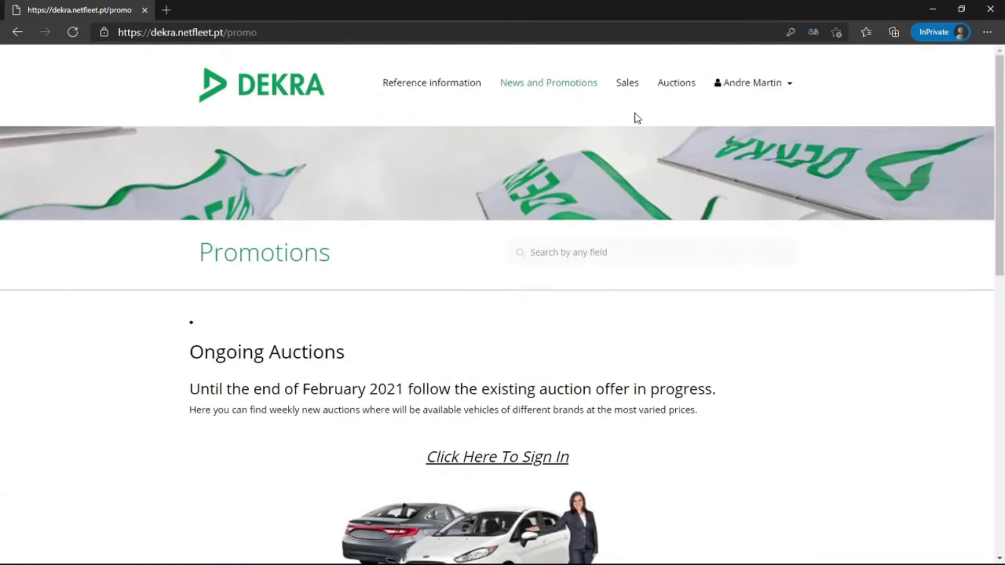
- Open the Available for sale list in the Sales section and look through the offered vehicles
left_click(634, 84)
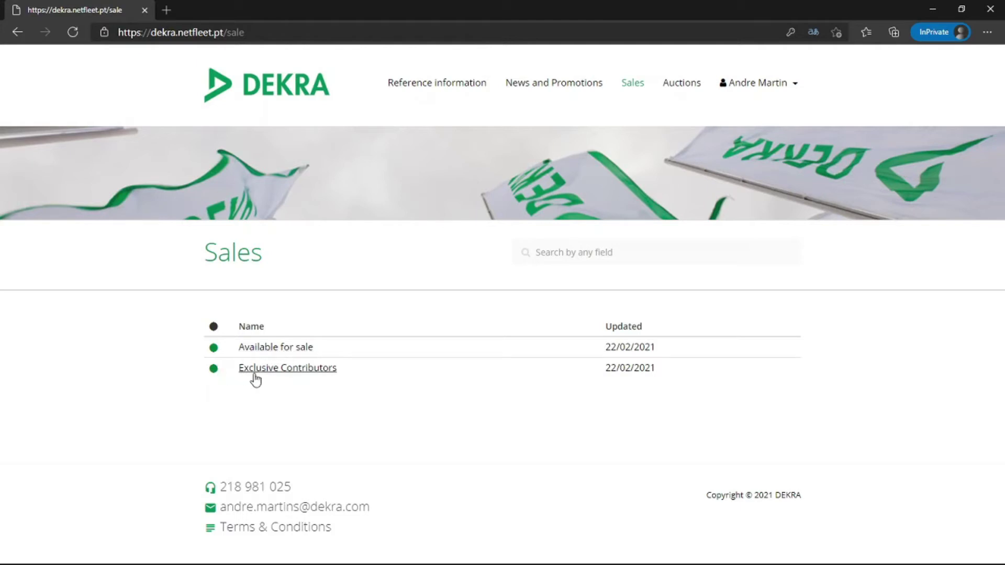
left_click(301, 348)
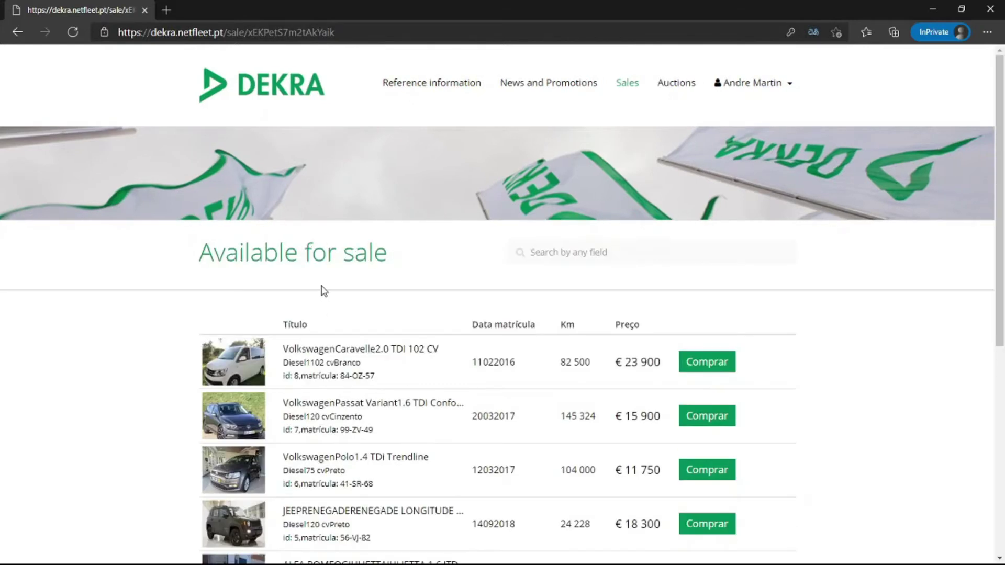
scroll(162, 302, "down", 3)
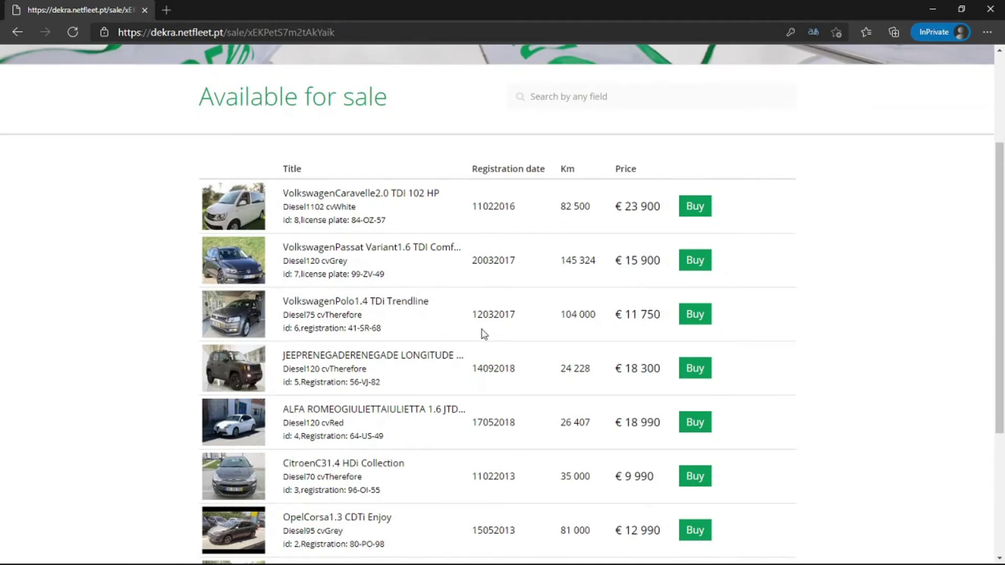
scroll(484, 334, "down", 3)
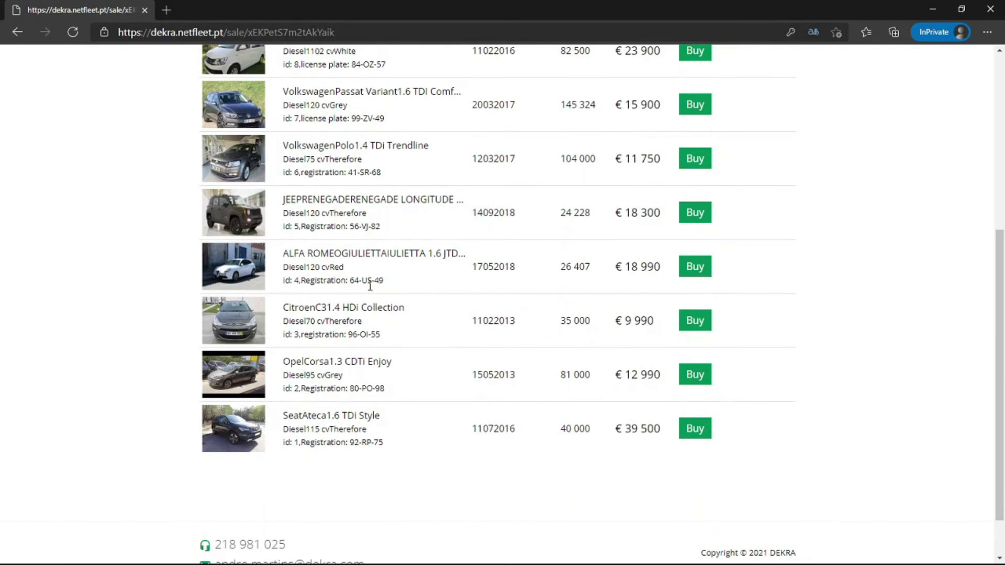
scroll(386, 290, "up", 2)
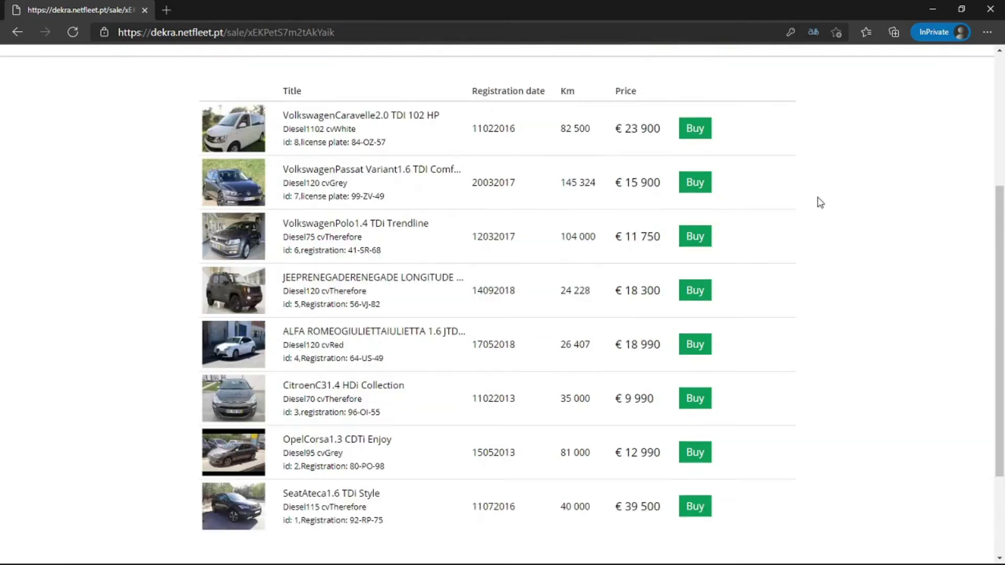
- Buy the Volkswagen Passat Variant 1.6 TDI from the list, confirm the purchase and check its entry
left_click(690, 186)
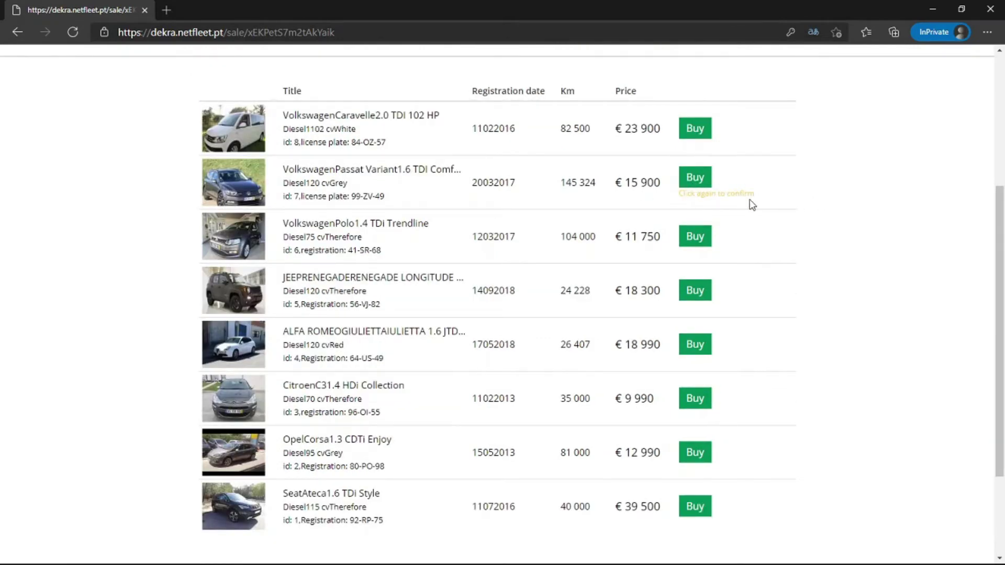
left_click(704, 178)
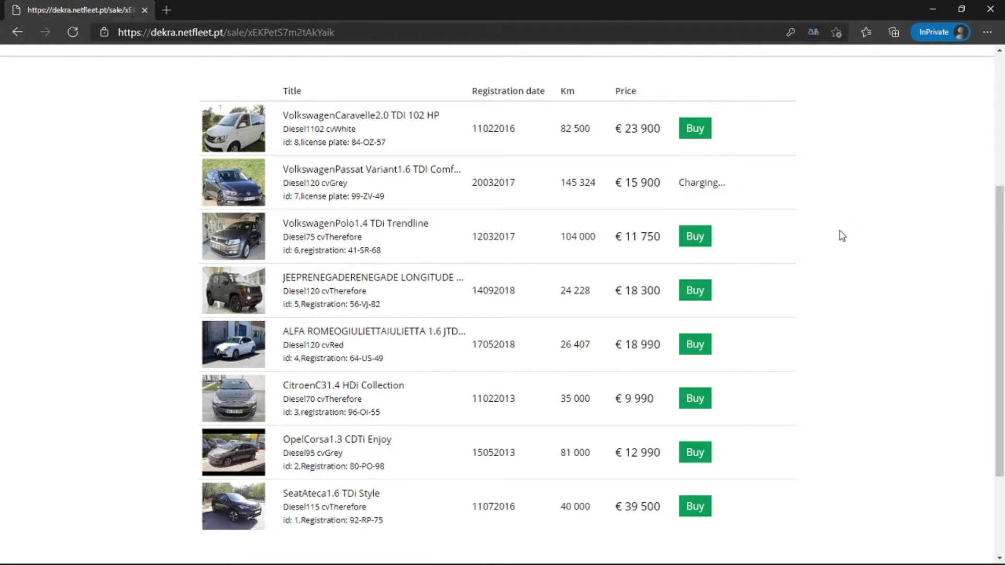
scroll(838, 233, "down", 2)
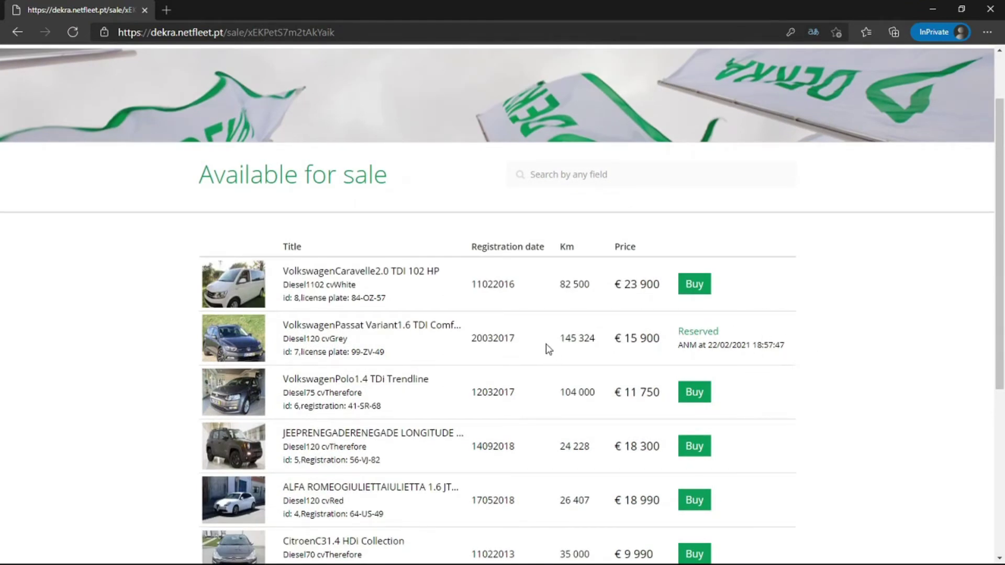
scroll(549, 348, "up", 2)
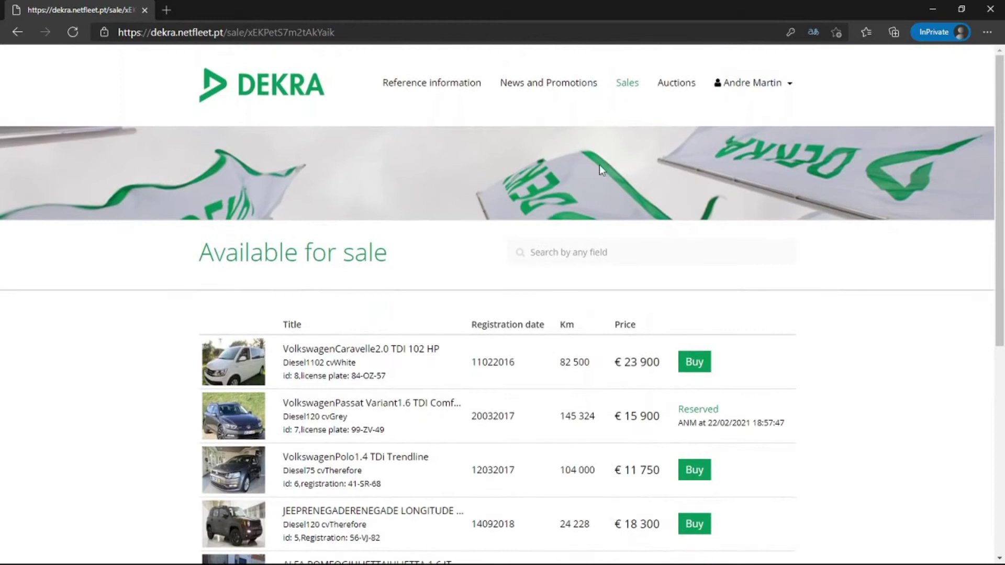
- Open the Citroen C3 1.4 HDi Collection from the sale list and browse forward through its photos
scroll(518, 290, "down", 5)
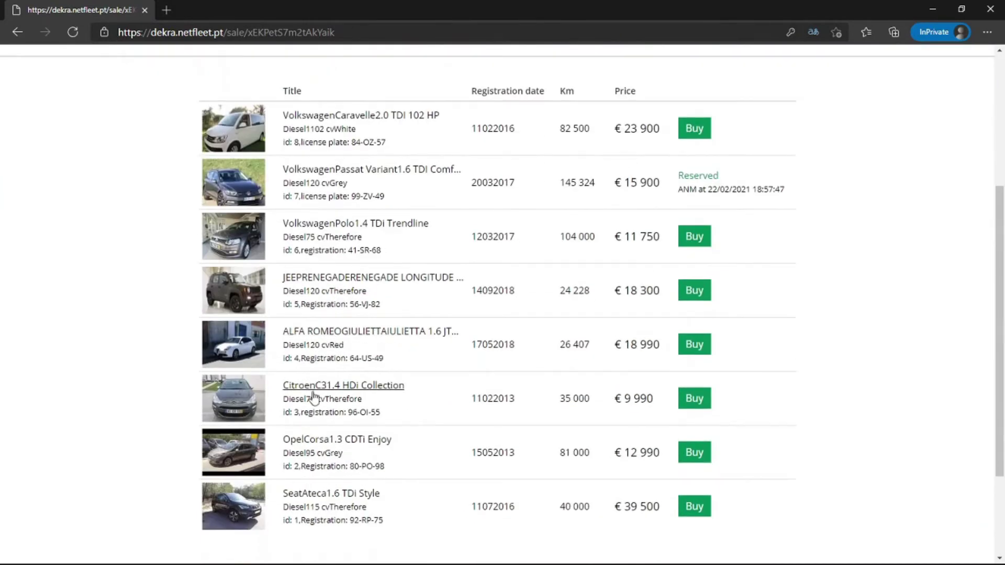
left_click(308, 385)
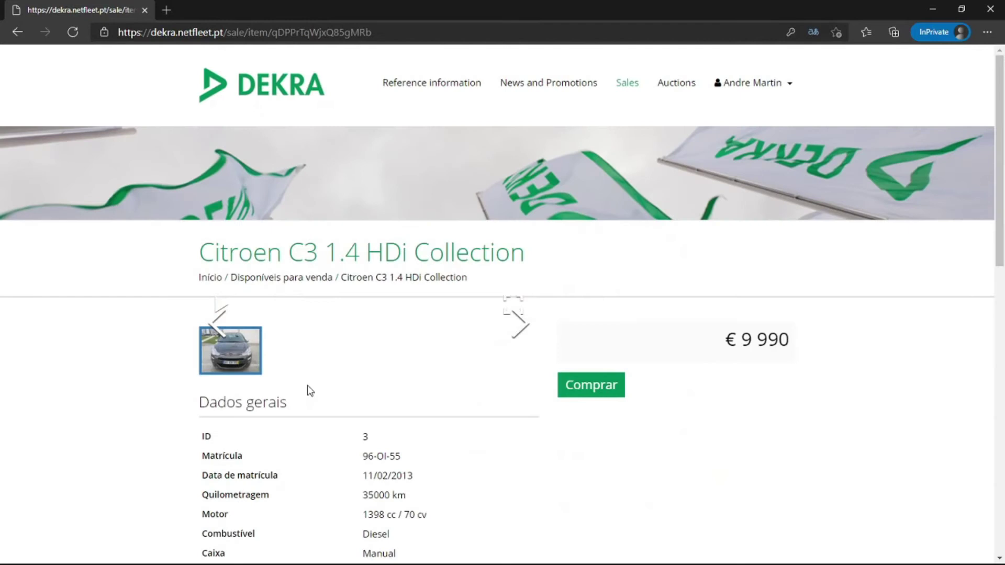
scroll(119, 419, "down", 4)
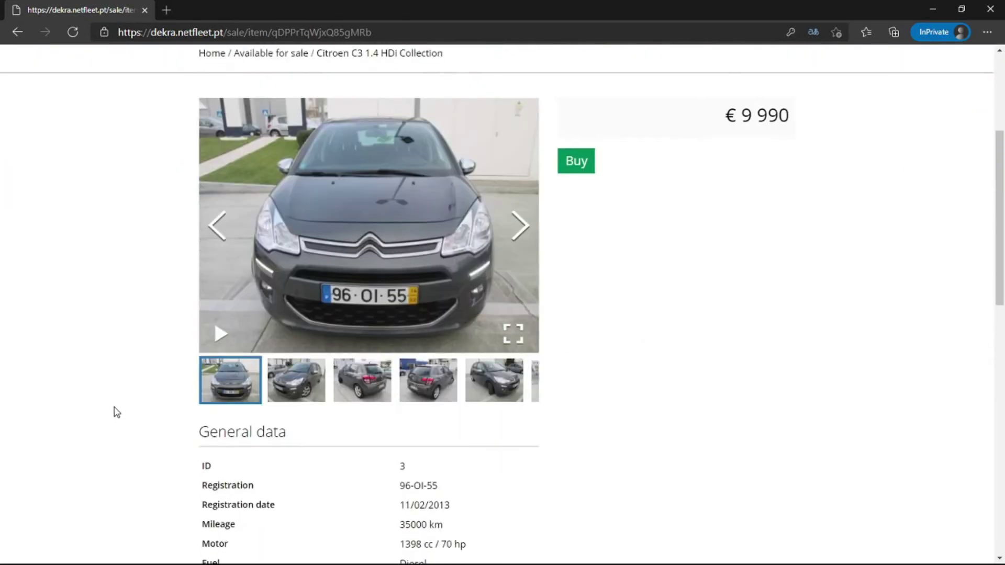
left_click(522, 216)
left_click(522, 217)
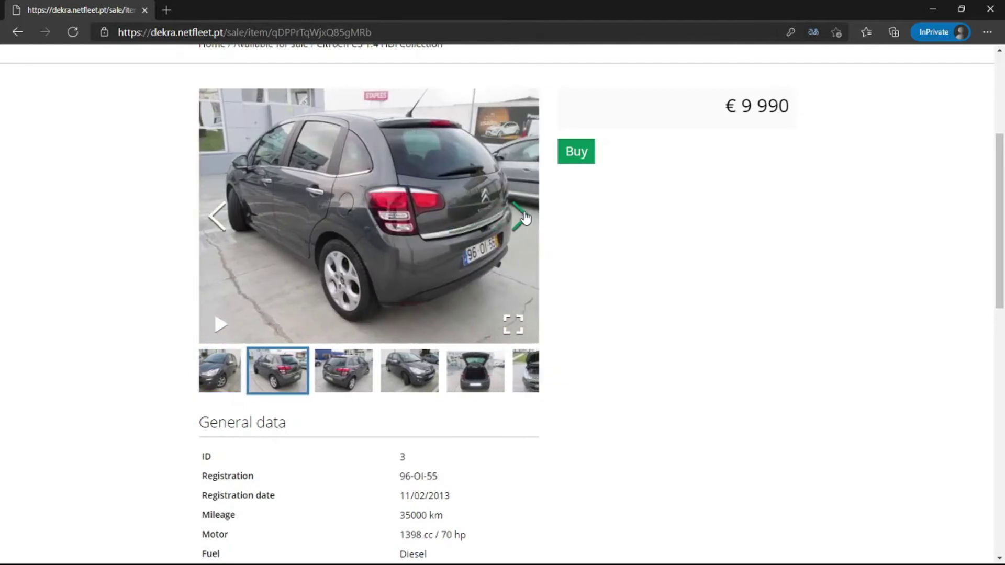
left_click(522, 215)
- Examine the Citroen C3's general data, observations, equipment and damage report, then return to the start of its page
scroll(524, 214, "down", 4)
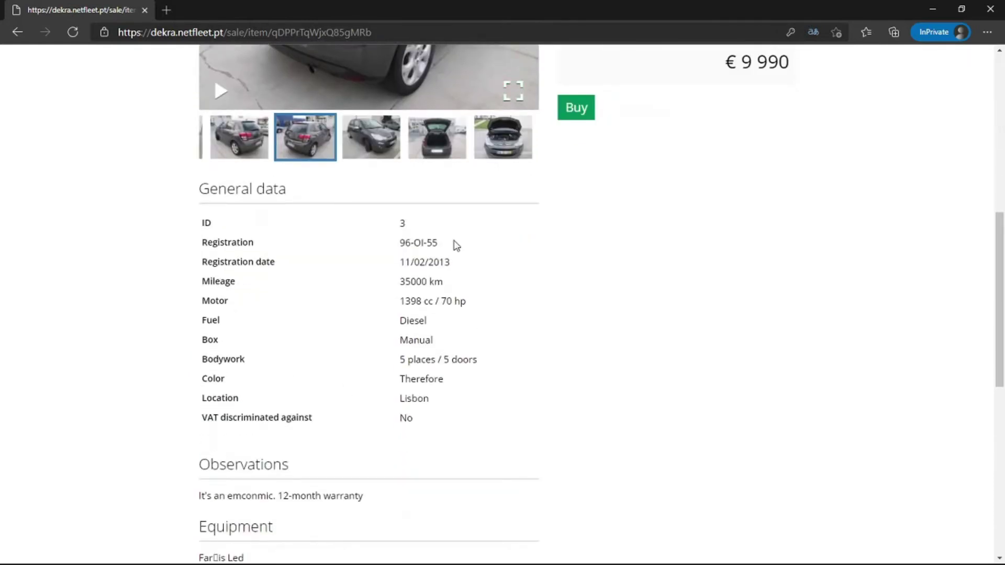
scroll(450, 248, "down", 4)
scroll(375, 260, "down", 2)
scroll(385, 308, "down", 3)
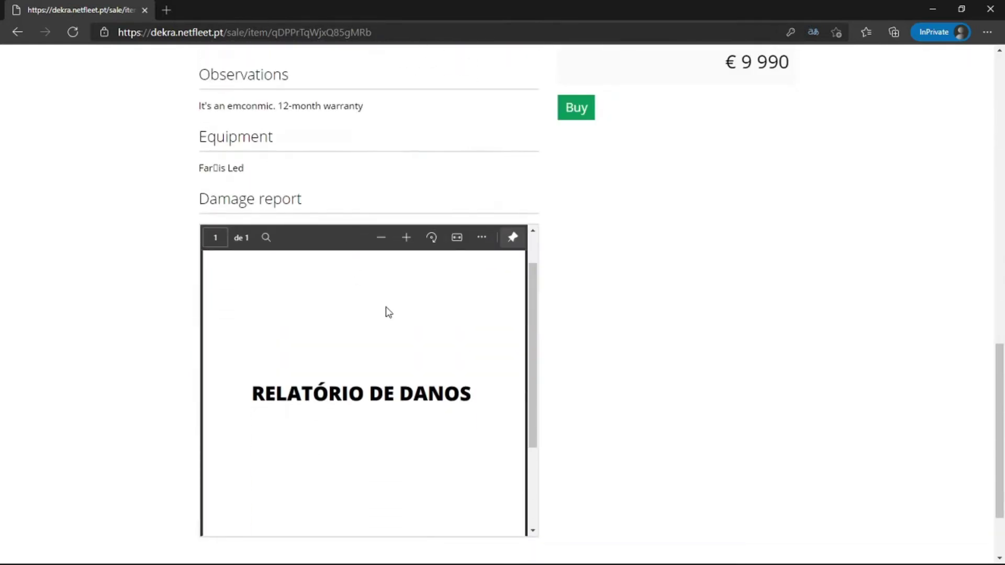
scroll(340, 343, "up", 3)
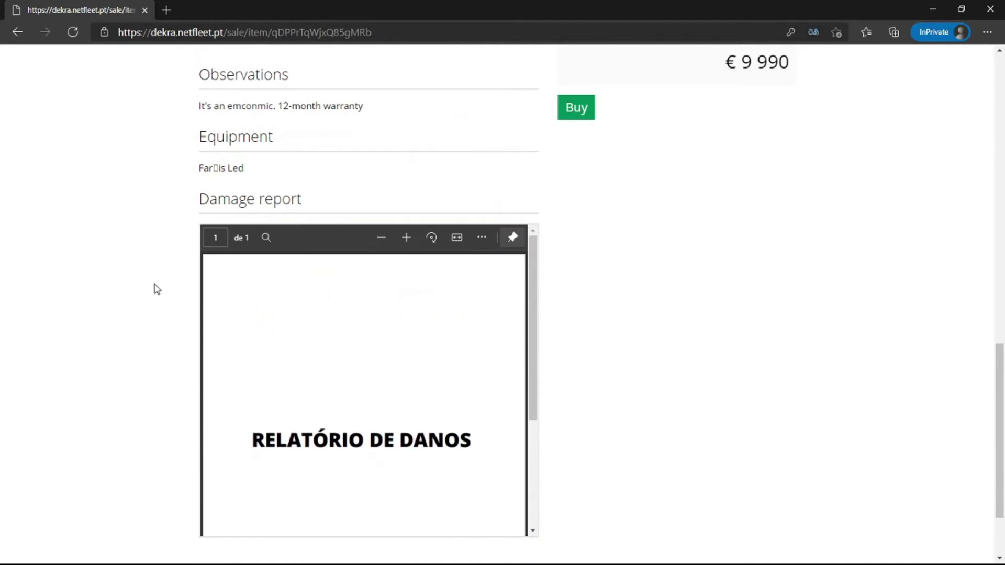
scroll(154, 289, "up", 4)
scroll(153, 286, "up", 10)
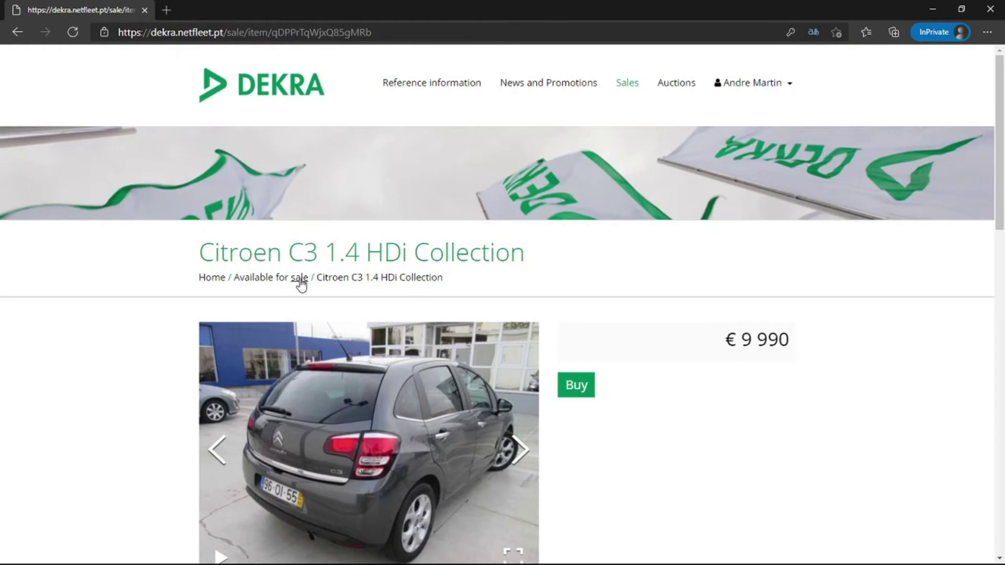
- Leave the Citroen C3 page, open the Exclusive Contributors list in the Sales section and look through its vehicles and prices
left_click(298, 280)
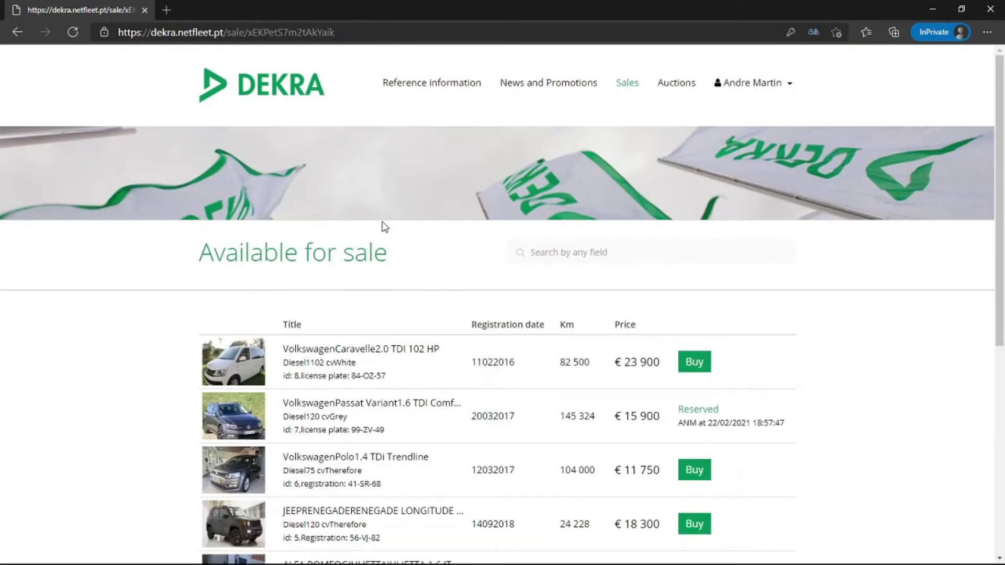
left_click(624, 88)
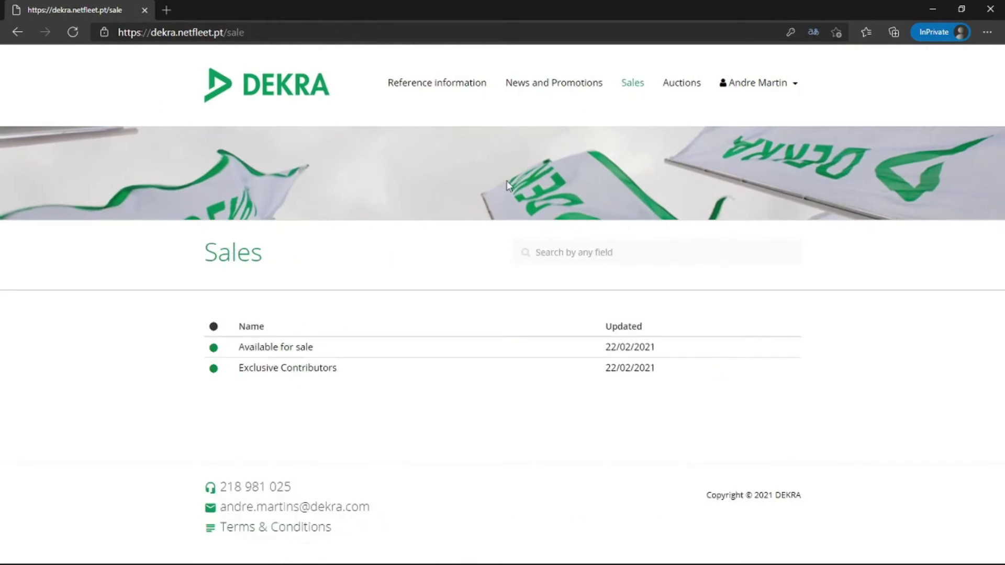
left_click(305, 373)
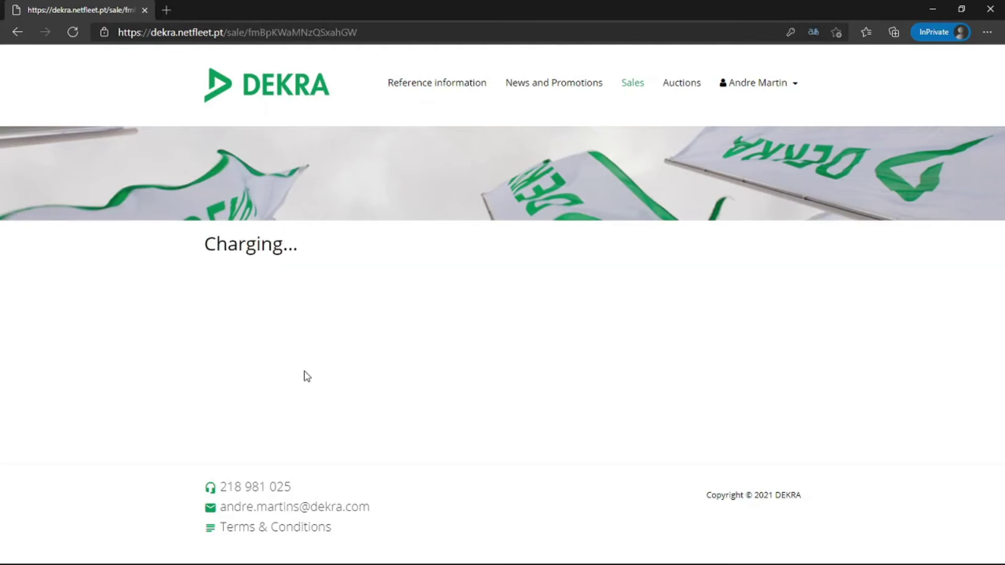
scroll(152, 351, "down", 4)
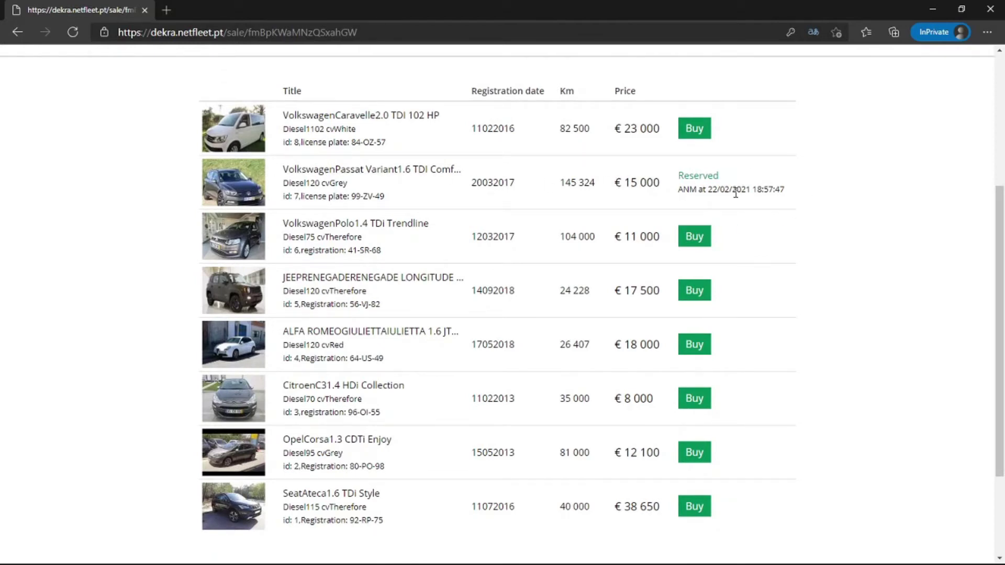
scroll(726, 238, "down", 1)
scroll(725, 238, "up", 3)
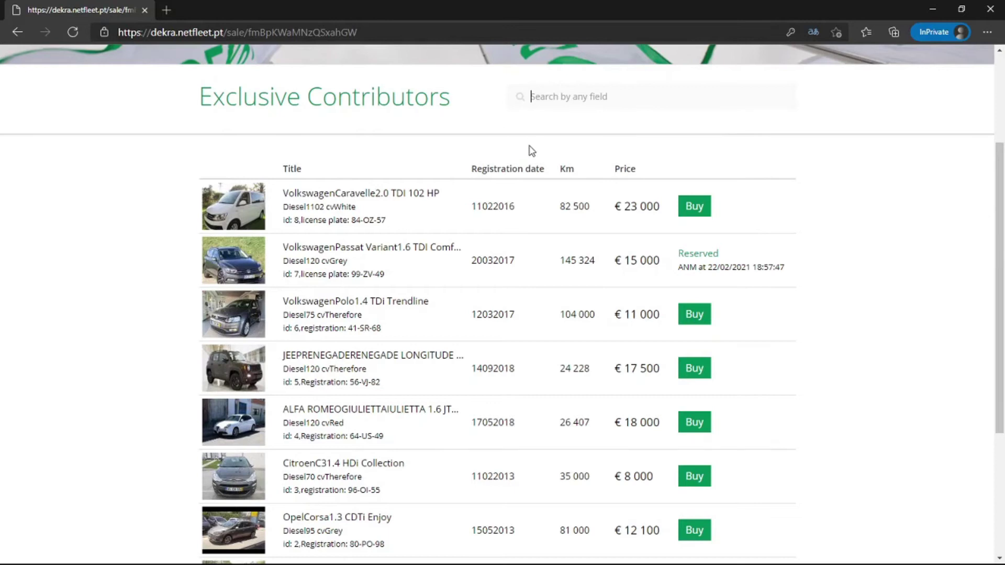
scroll(530, 152, "up", 3)
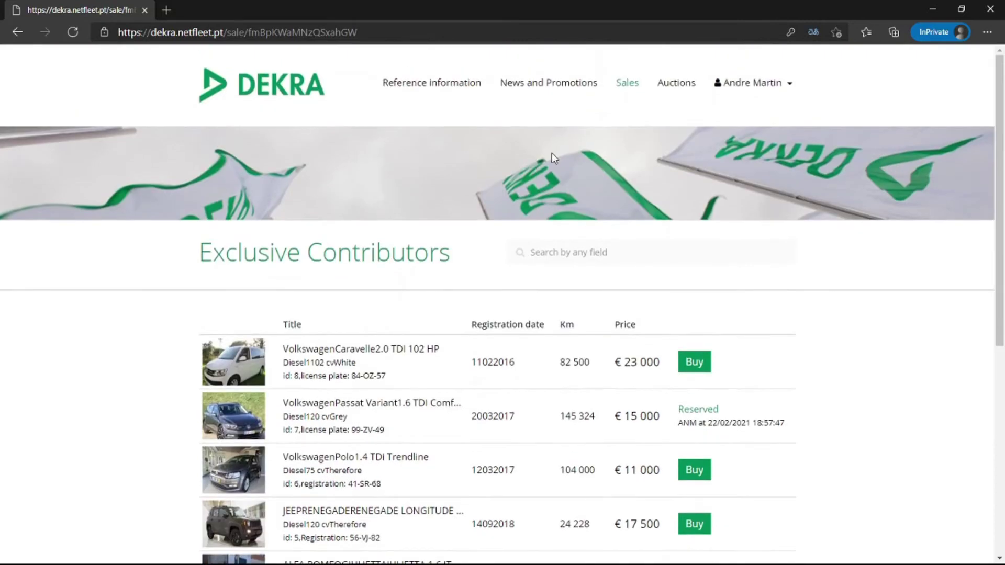
- Open the Normal Auction Sales auction and look through its vehicles, auction status and bid values
left_click(678, 85)
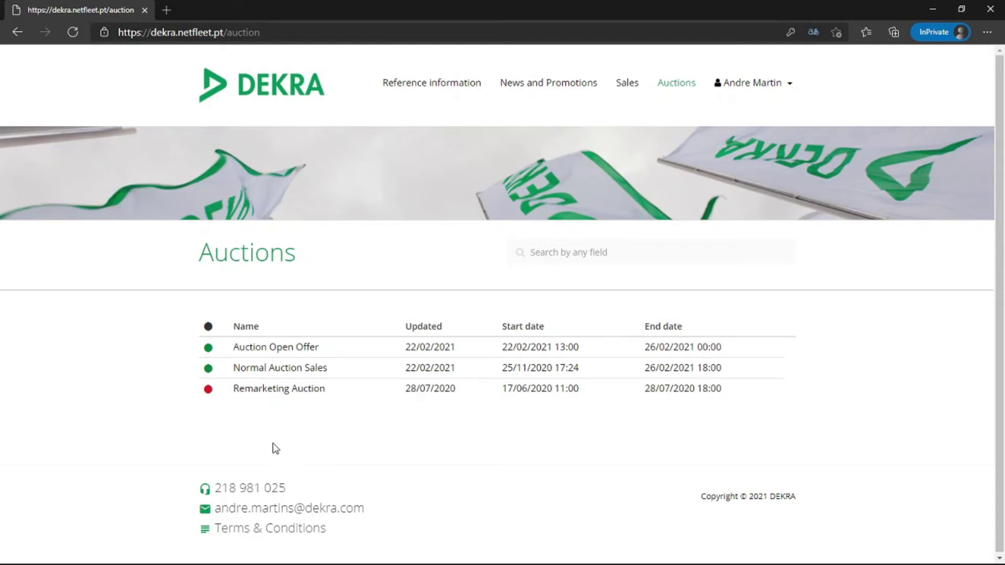
left_click(280, 369)
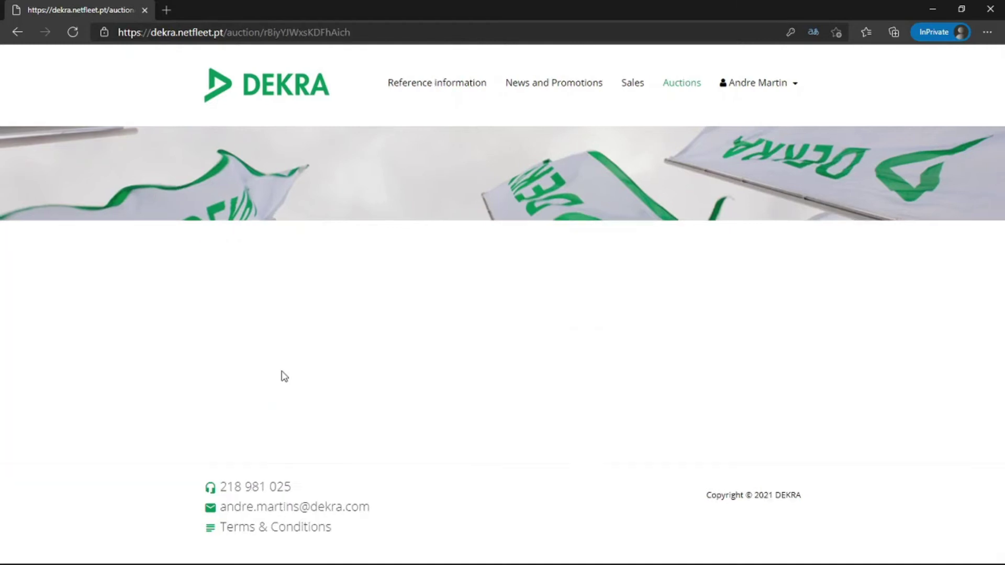
scroll(531, 293, "down", 4)
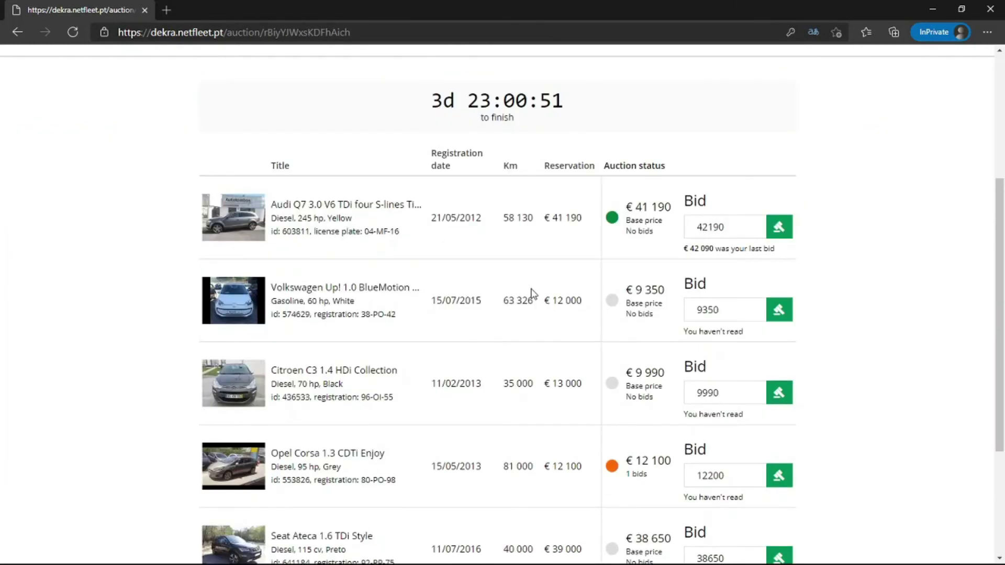
scroll(532, 293, "up", 2)
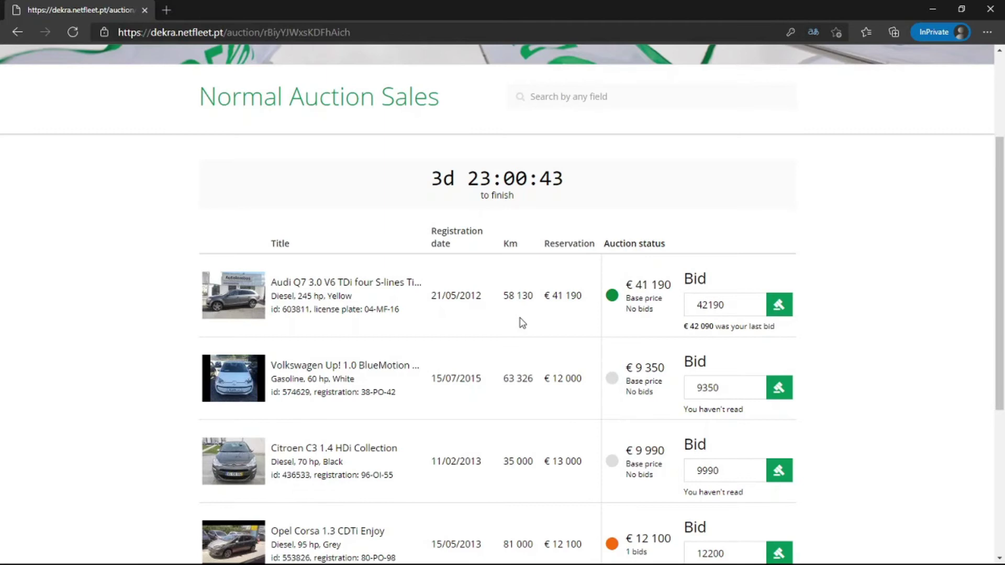
- Place and confirm a bid of 9990 on the Citroen C3 1.4 HDi Collection directly from the auction list
scroll(521, 320, "down", 1)
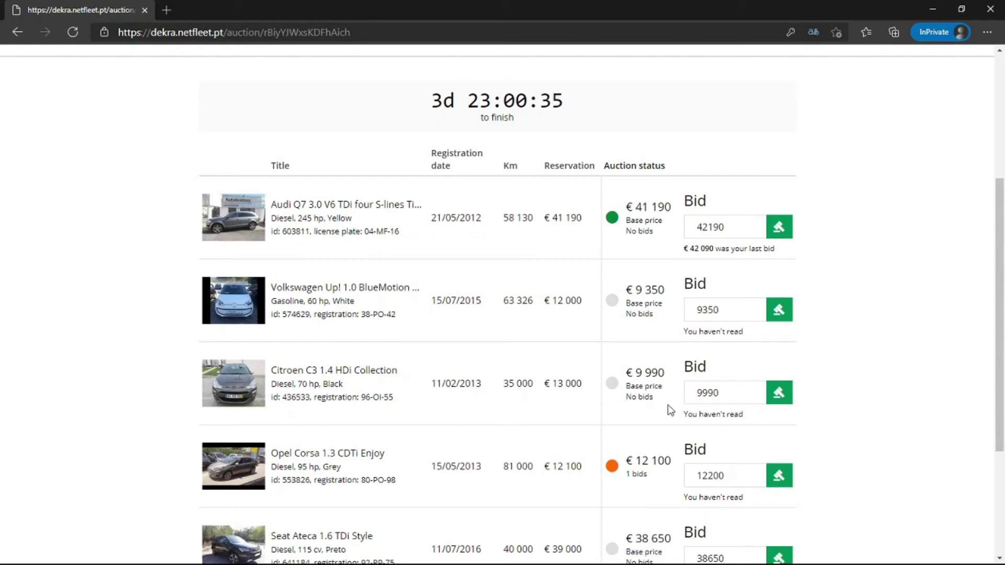
left_click(780, 392)
left_click(786, 396)
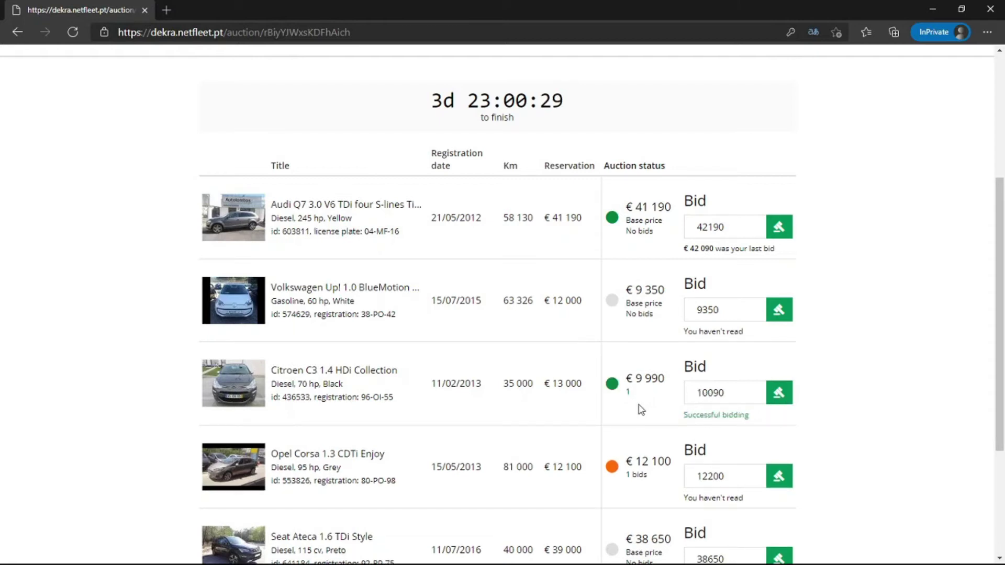
- Open the Opel Corsa 1.3 CDTi Enjoy from the auction list and examine its bid history, general data and observations
scroll(654, 377, "down", 3)
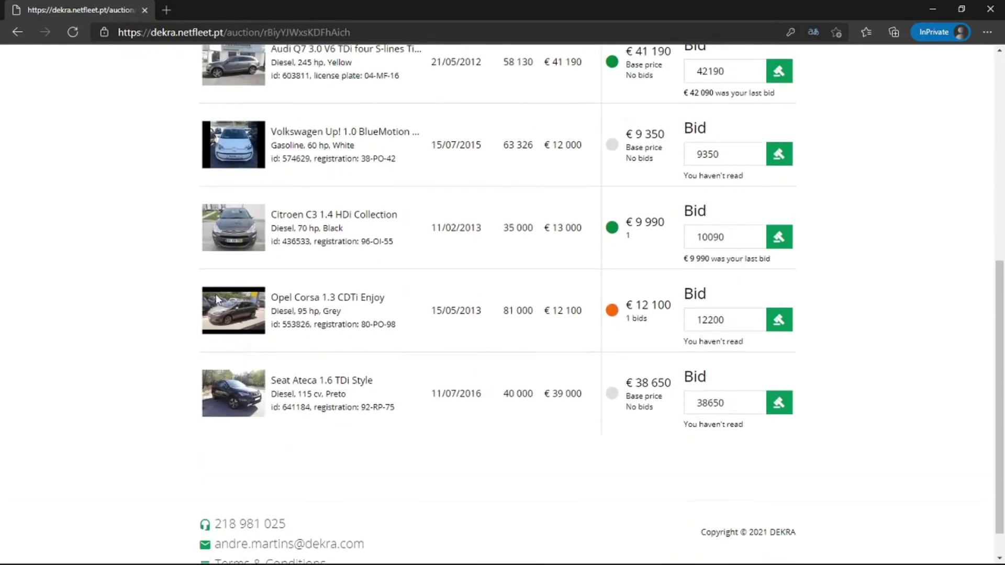
left_click(313, 298)
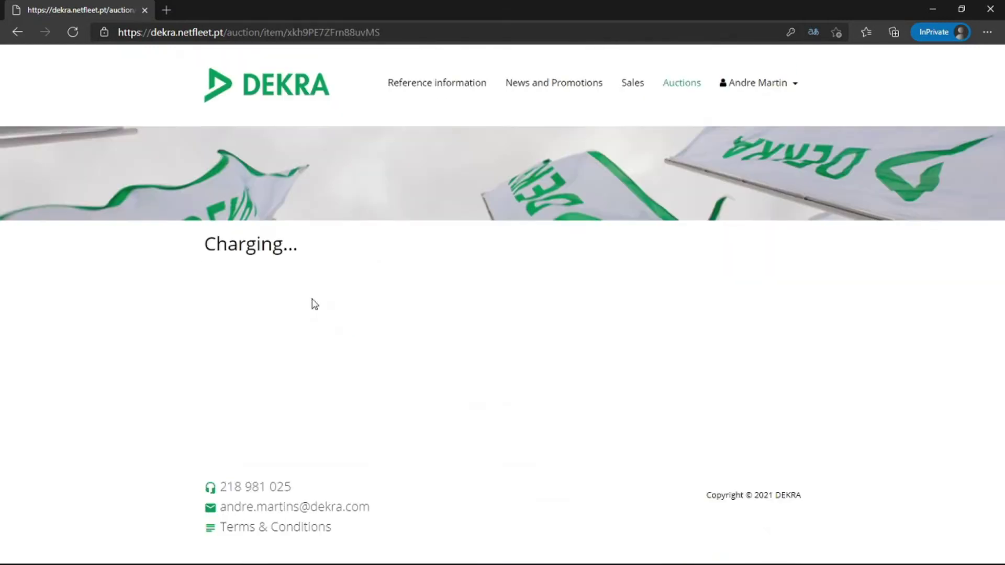
scroll(174, 329, "down", 3)
scroll(172, 330, "down", 2)
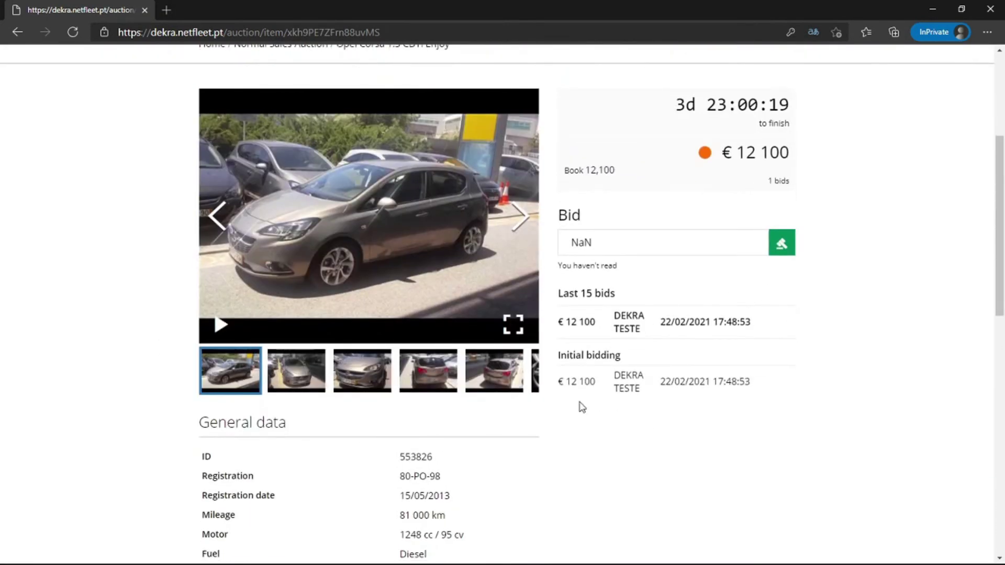
scroll(576, 401, "down", 3)
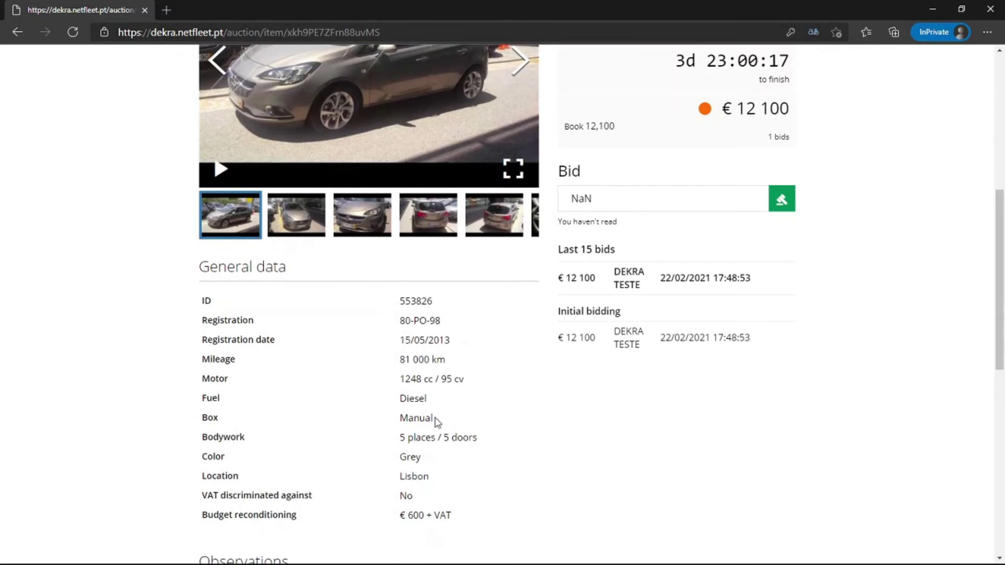
scroll(557, 419, "down", 9)
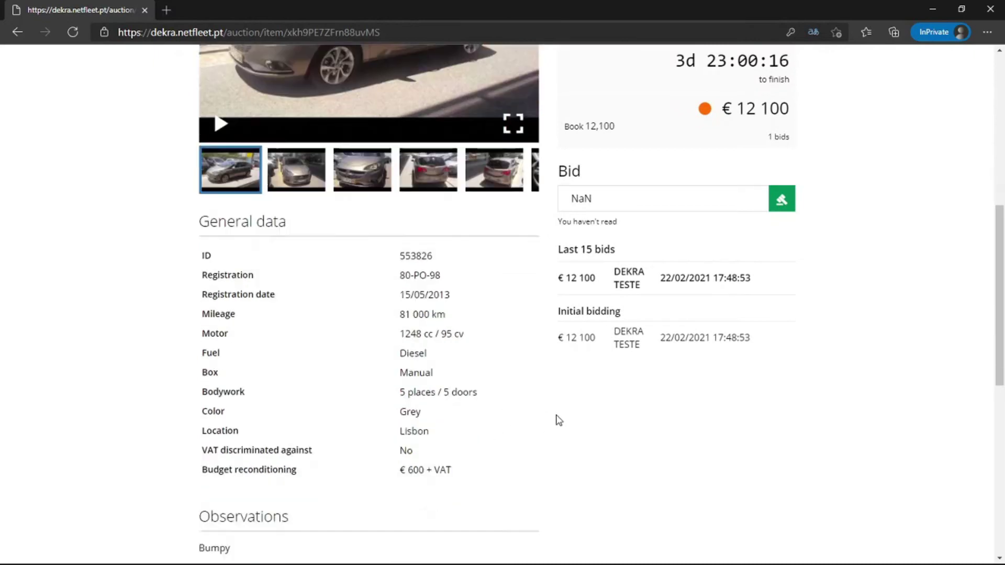
scroll(522, 411, "up", 7)
scroll(522, 412, "up", 5)
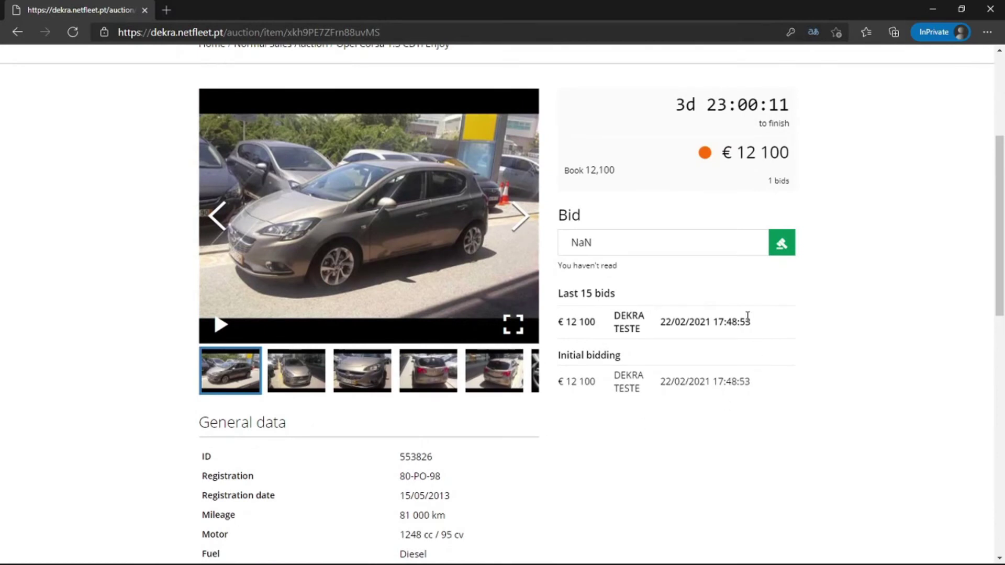
- Enter a bid of 12200 on the Opel Corsa 1.3 CDTi Enjoy and confirm it
left_click_drag(612, 234, 550, 244)
type("12200")
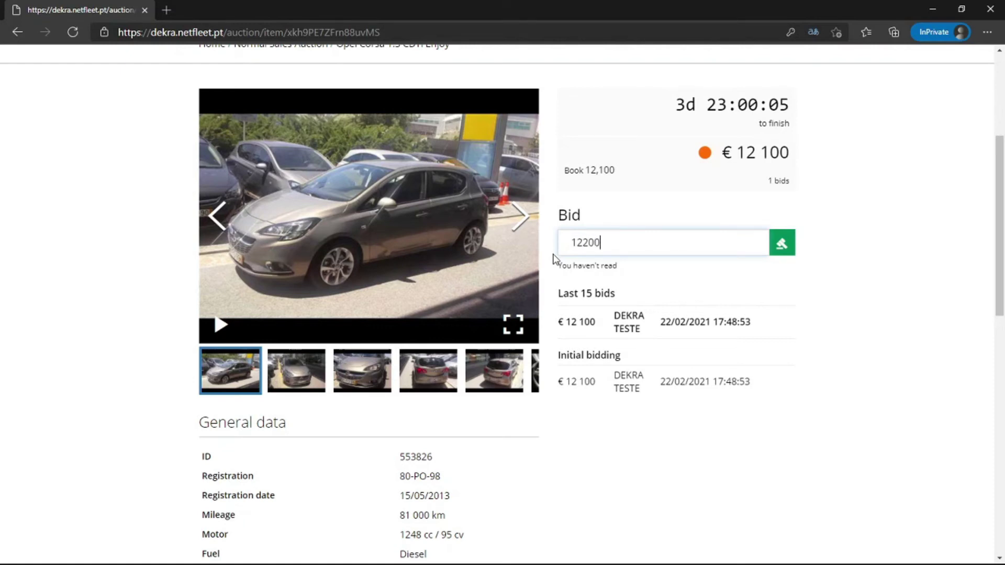
left_click(781, 250)
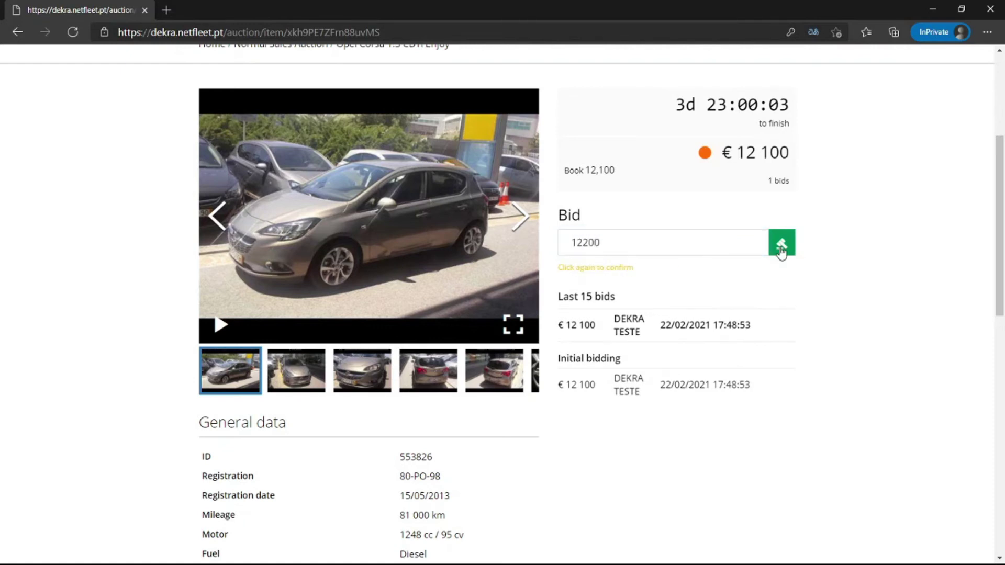
left_click(781, 250)
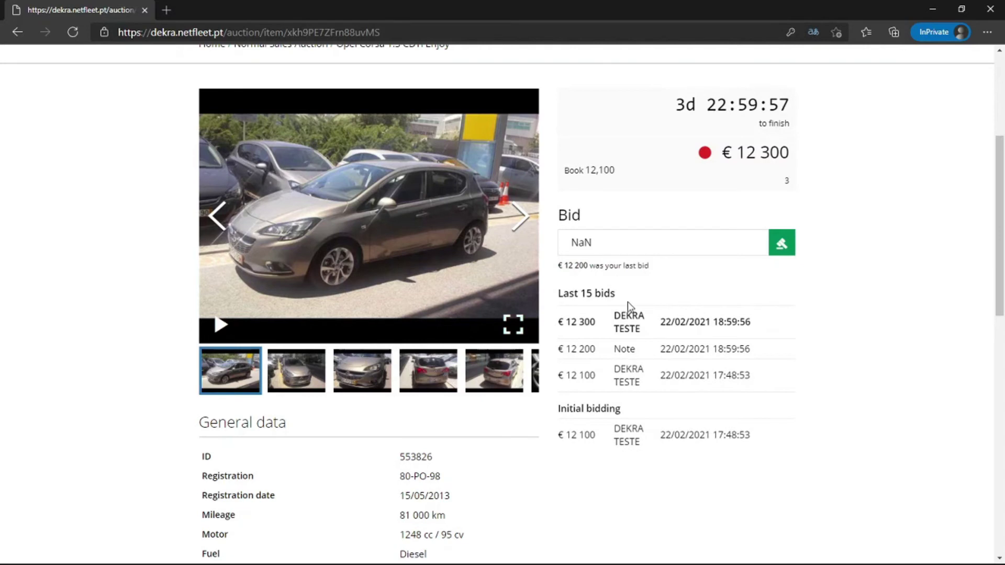
- Raise the bid on the Opel Corsa 1.3 CDTi Enjoy to 12900 and submit it
left_click_drag(634, 245, 549, 249)
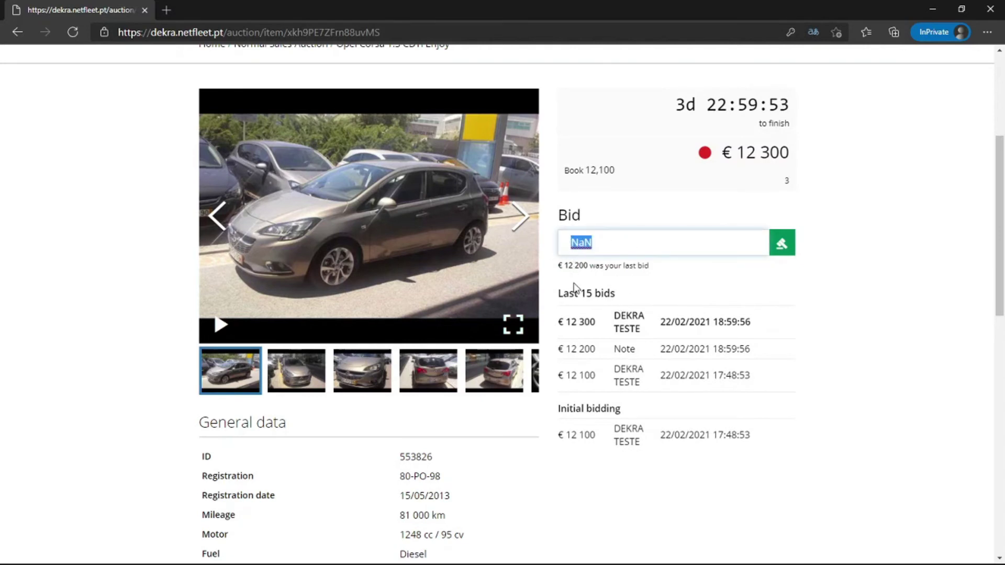
type("12900")
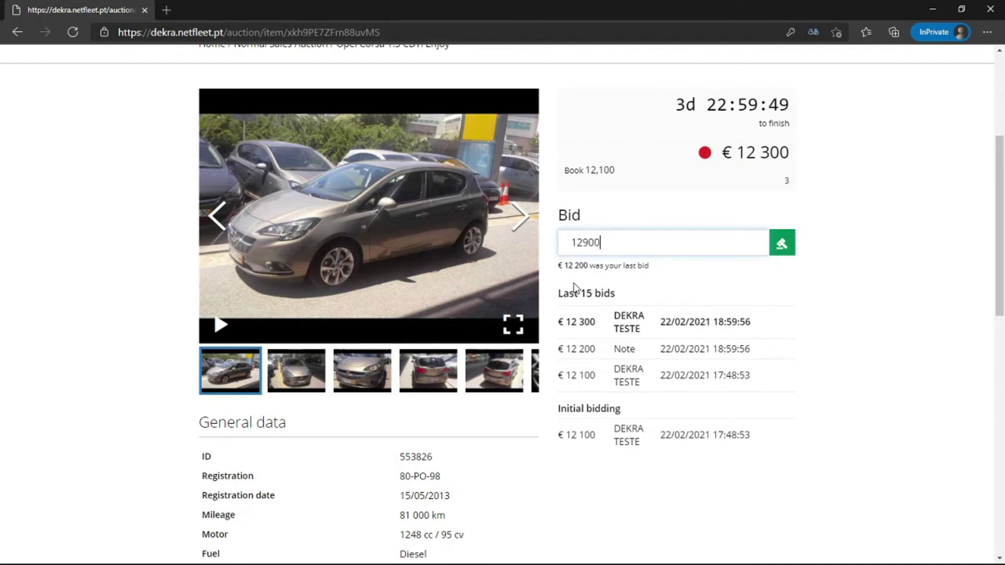
left_click(779, 247)
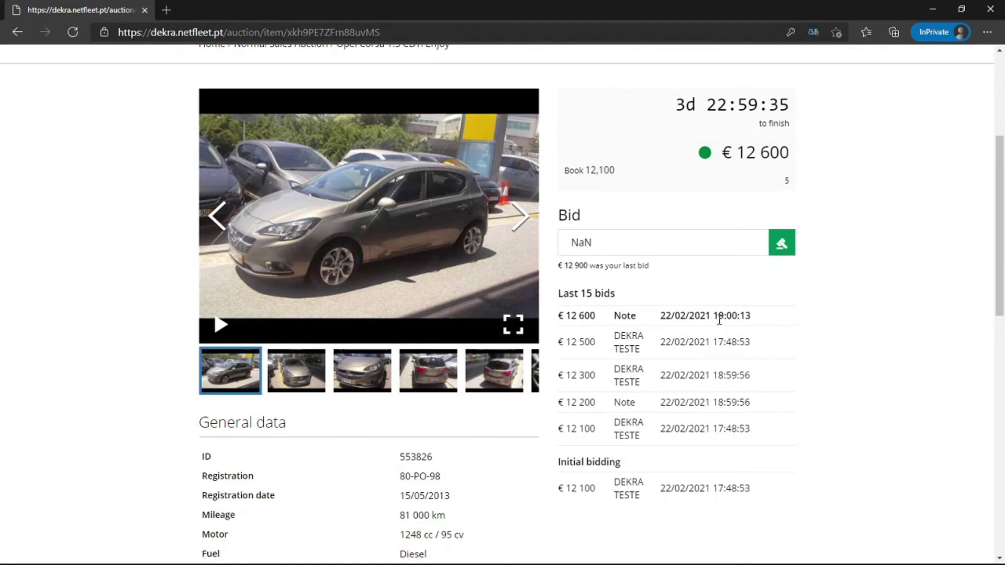
- Return to the Normal Sales Auction list and check the auction status of the vehicles that were bid on
scroll(719, 319, "up", 3)
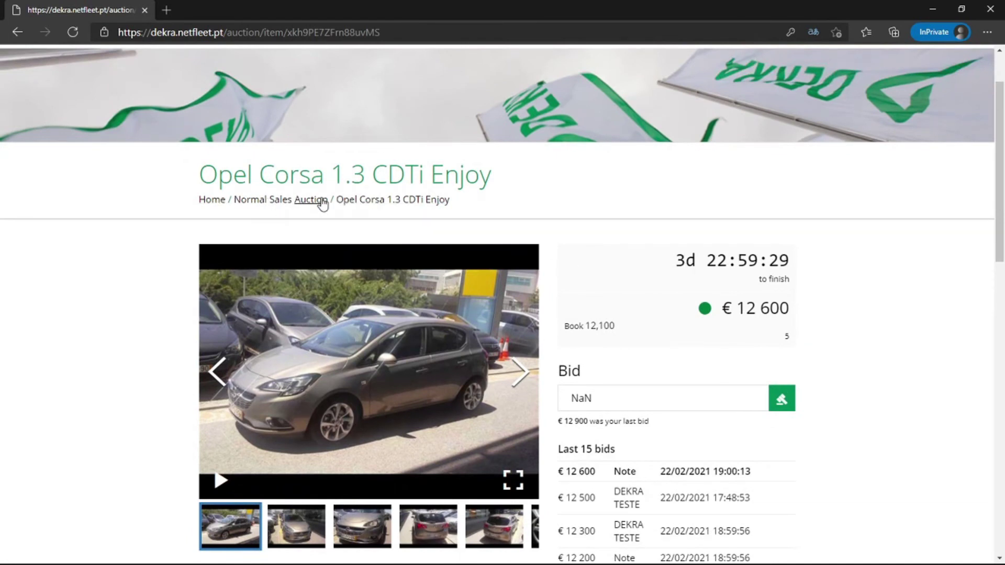
left_click(321, 201)
scroll(507, 306, "down", 4)
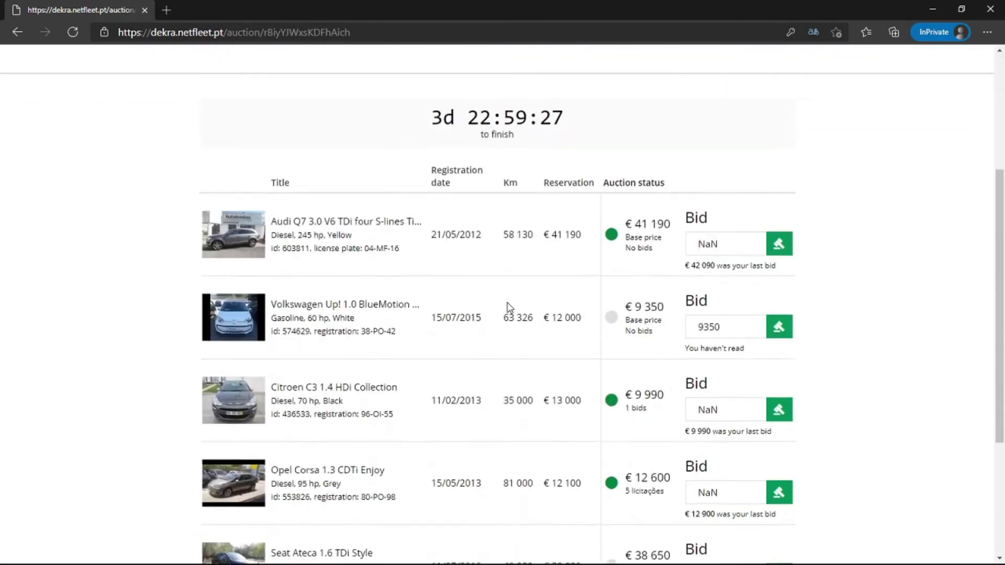
scroll(595, 265, "down", 2)
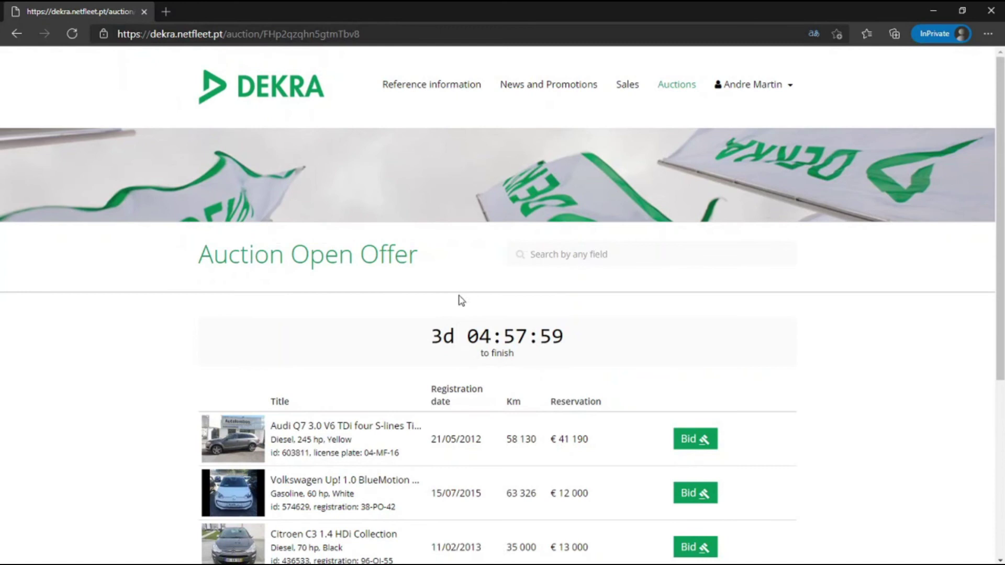
- Open the Volkswagen Up! 1.0 BlueMotion for bidding from the Auction Open Offer list and browse its photos
scroll(460, 299, "down", 5)
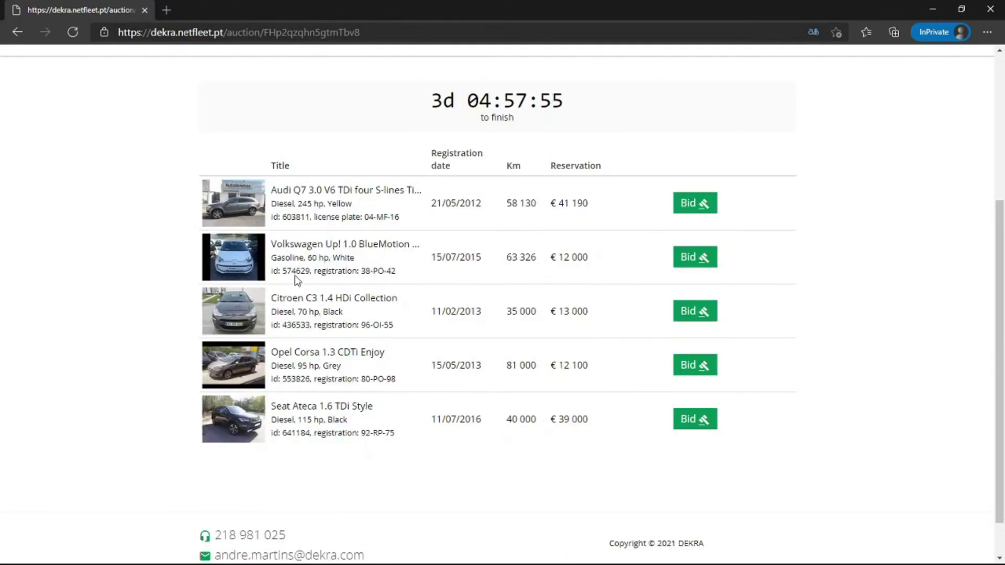
left_click_drag(582, 256, 551, 256)
left_click(606, 281)
left_click(703, 260)
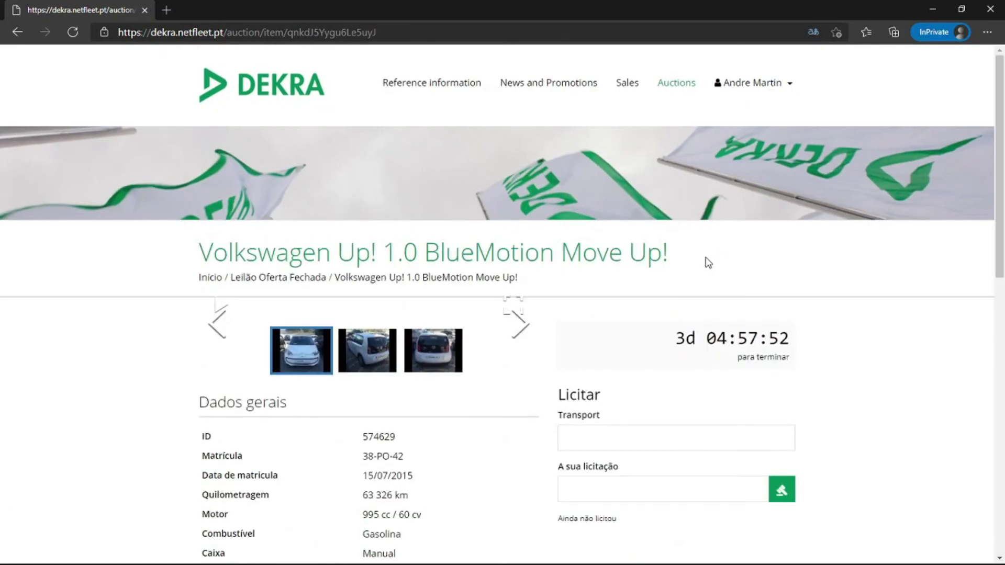
scroll(704, 260, "down", 3)
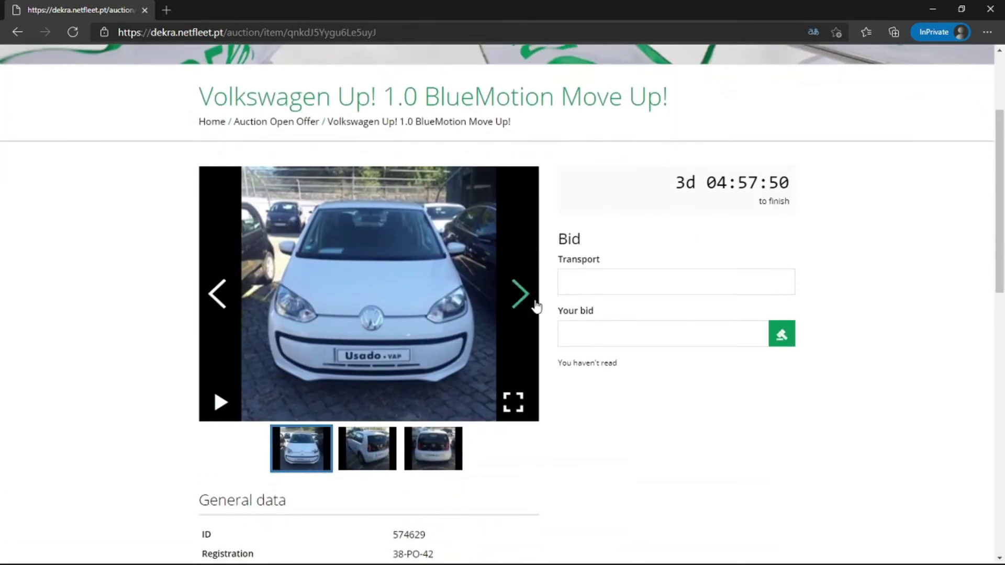
left_click(520, 297)
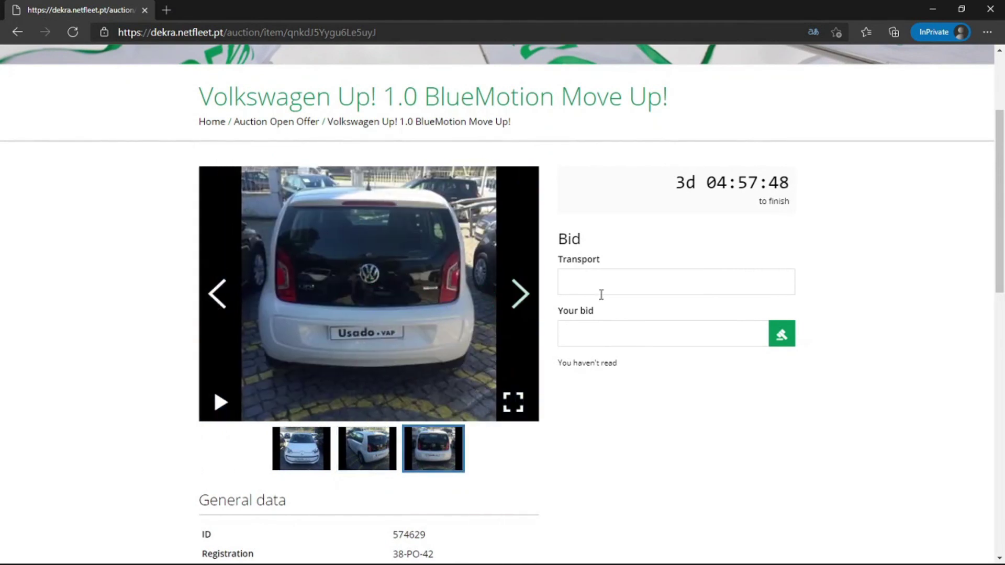
- Enter Yes for transport and 15000 as the bid on the Volkswagen Up! and confirm the bid
left_click(633, 288)
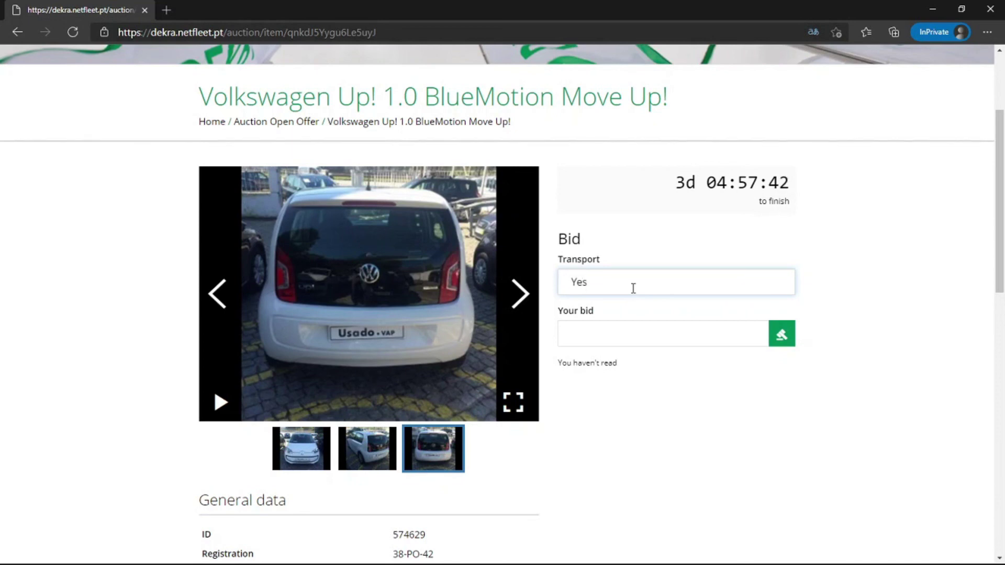
key("Tab")
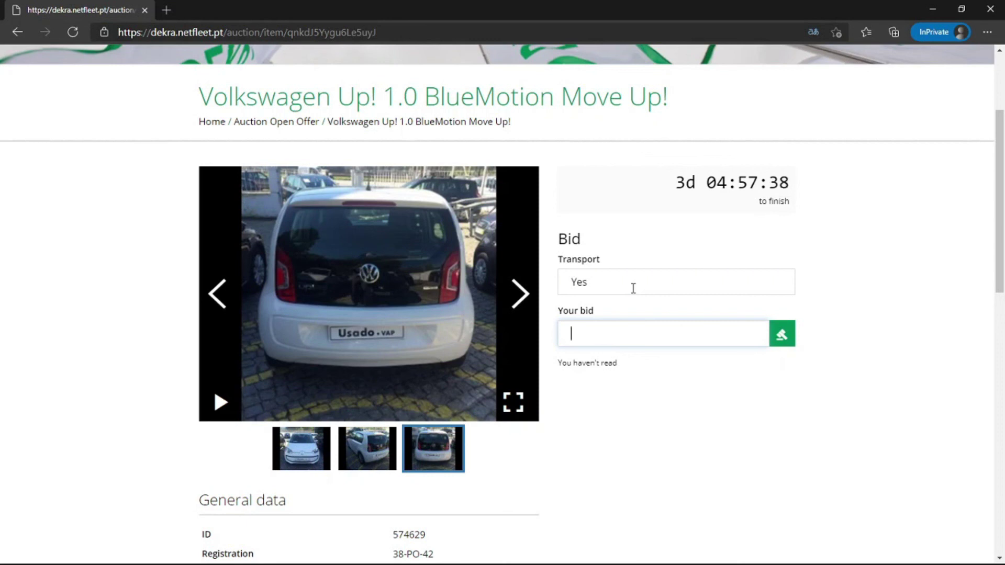
type("15000")
left_click(780, 335)
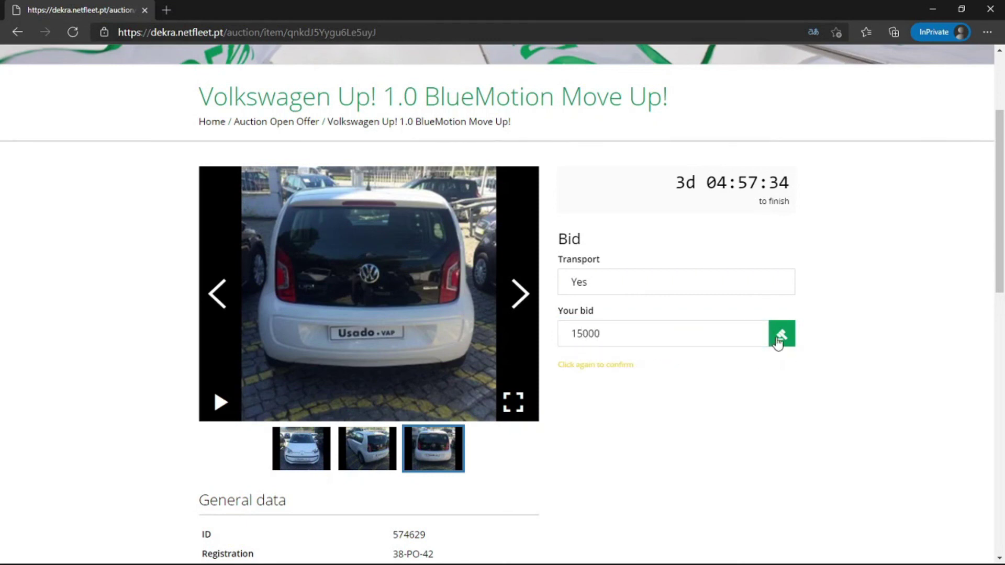
left_click(793, 336)
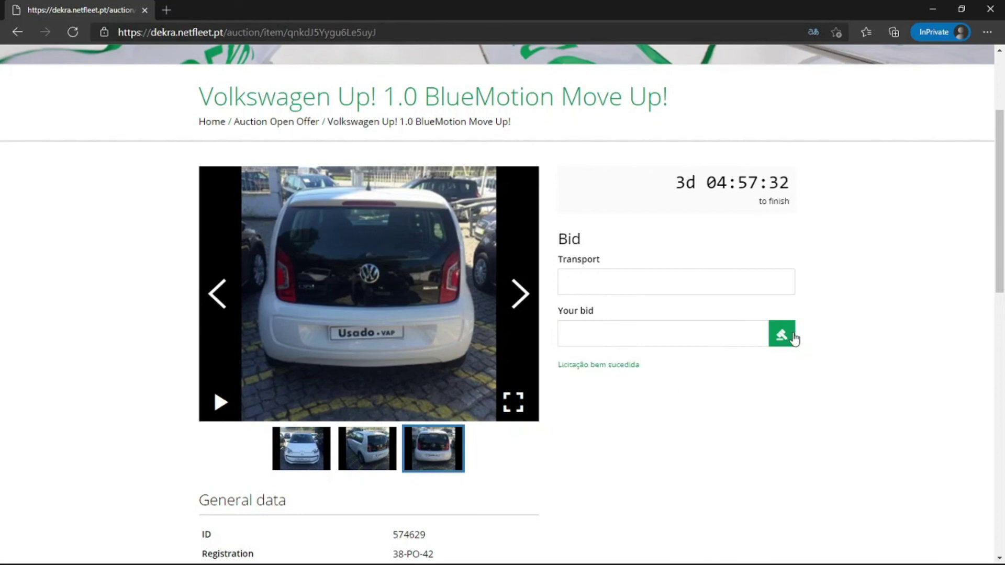
- Examine the Volkswagen Up!'s general data and observations, then return to the Auction Open Offer list
scroll(680, 372, "down", 1)
scroll(664, 381, "down", 5)
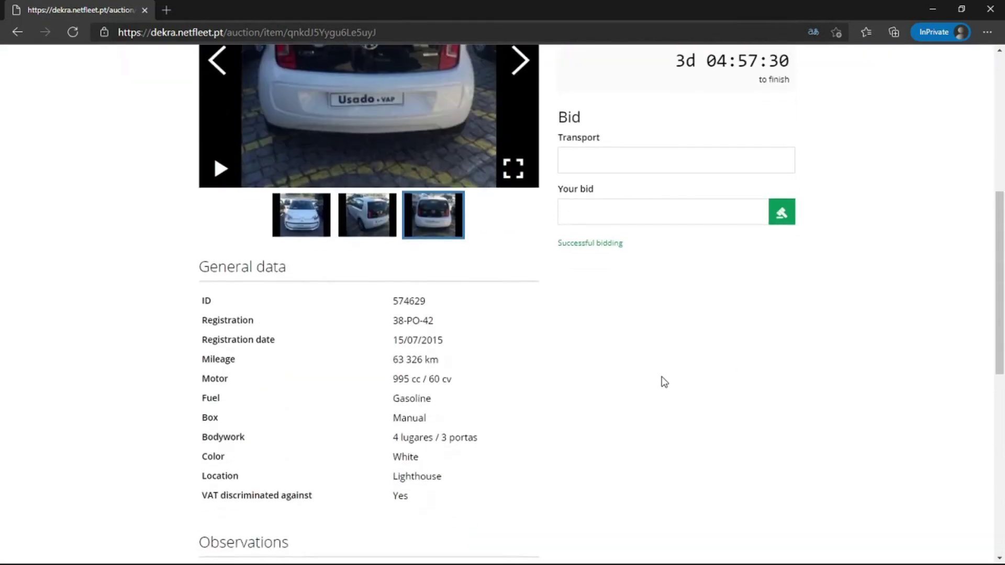
scroll(512, 377, "down", 5)
scroll(512, 376, "up", 8)
scroll(511, 376, "up", 8)
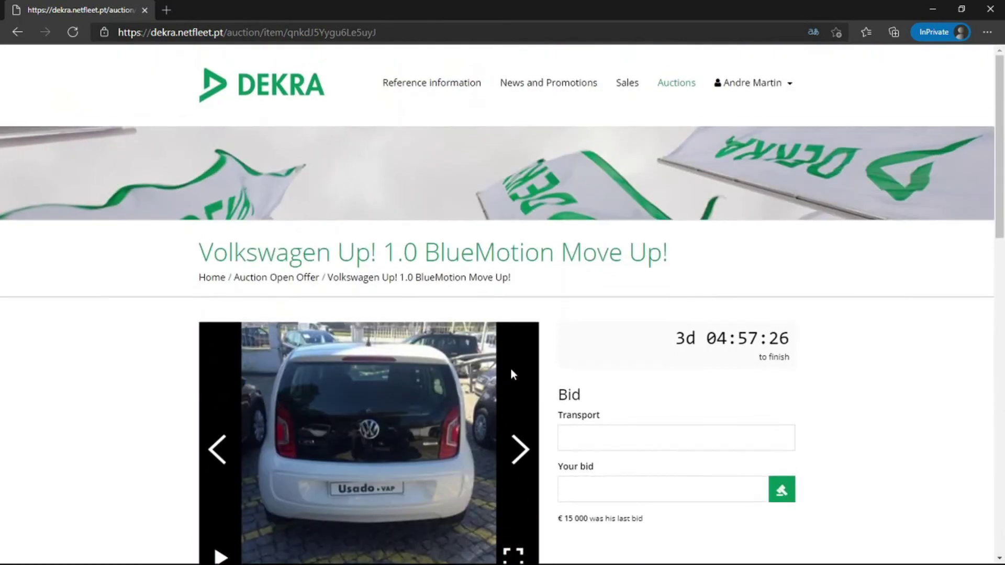
left_click(307, 280)
scroll(343, 318, "down", 3)
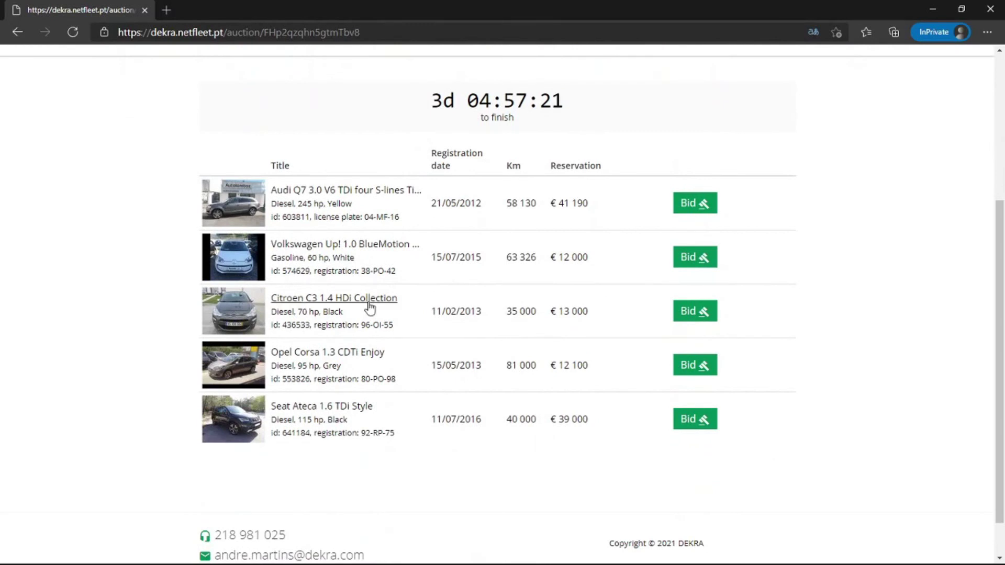
- Sign out of the portal account
scroll(369, 304, "up", 4)
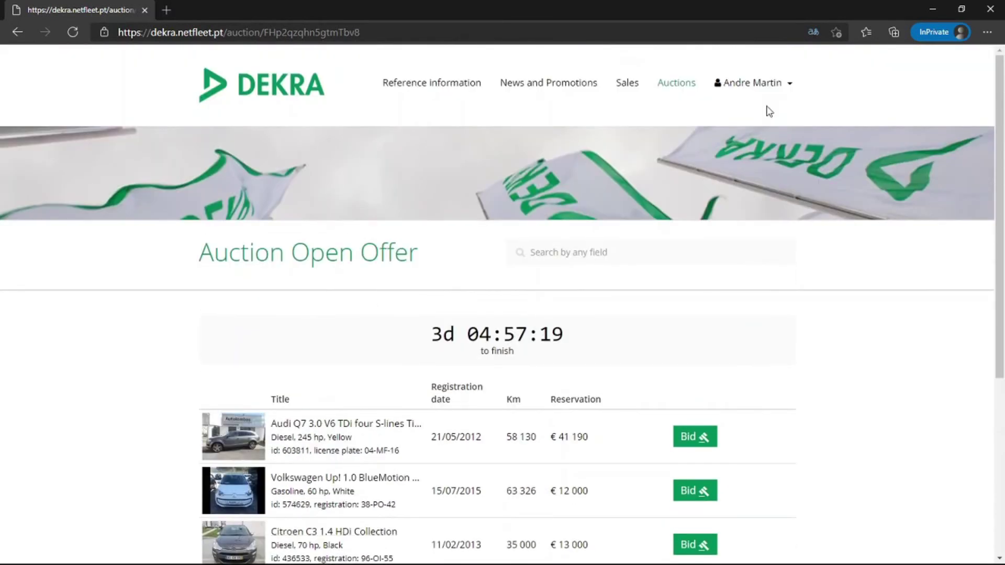
left_click(791, 85)
left_click(736, 111)
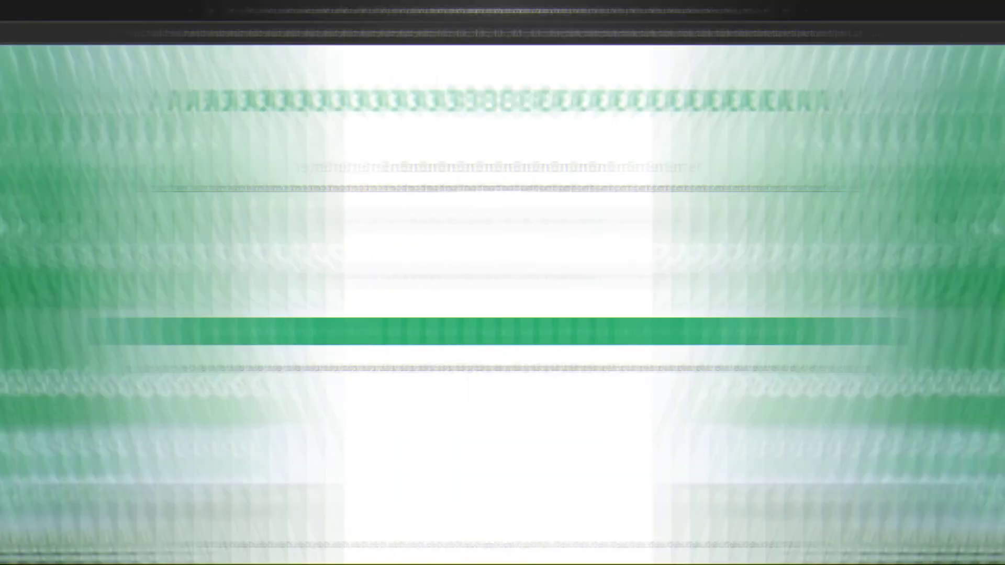